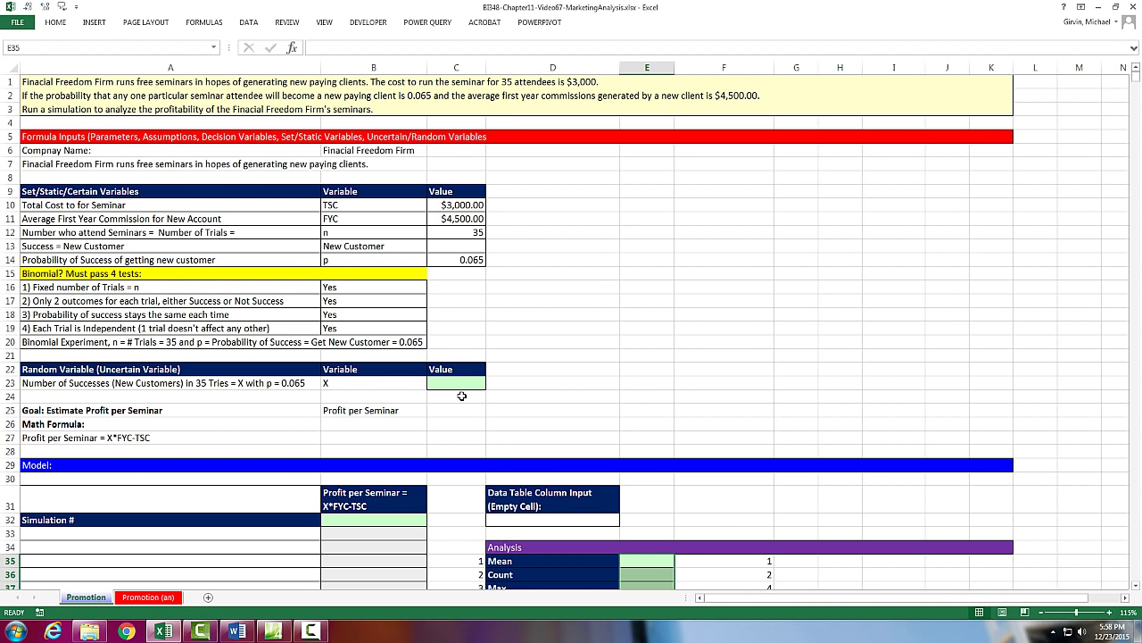
- Review the inputs: $3,000 seminar cost, $4,500 commission, 35 trials, p 0.065, and the binomial tests
{"action": "left_click", "coordinate": [444, 387]}
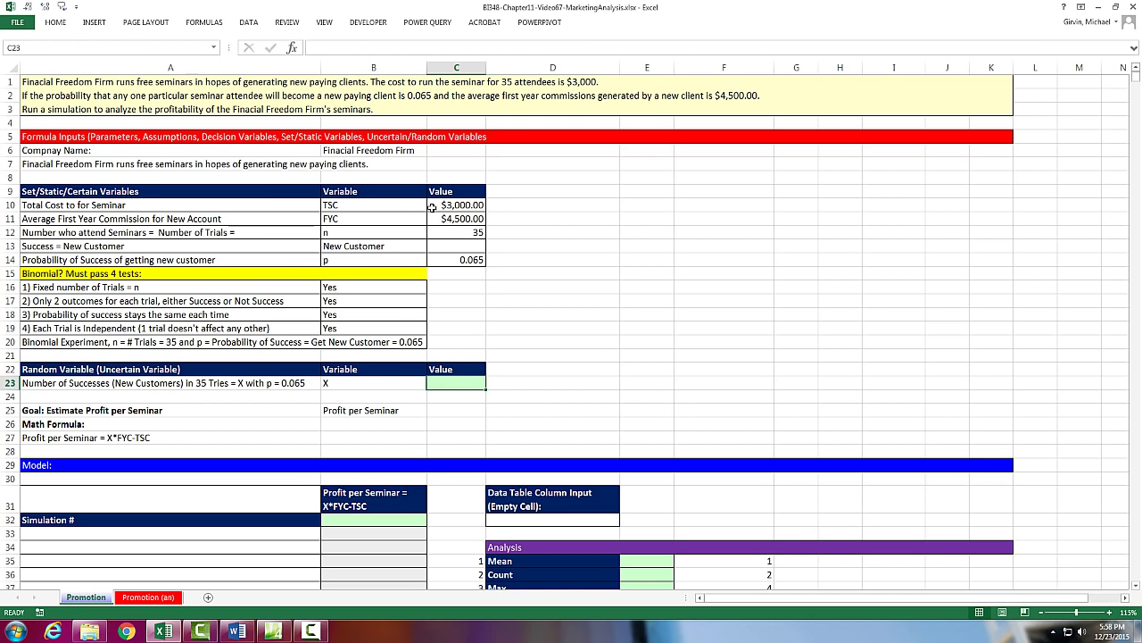
{"action": "left_click", "coordinate": [448, 206]}
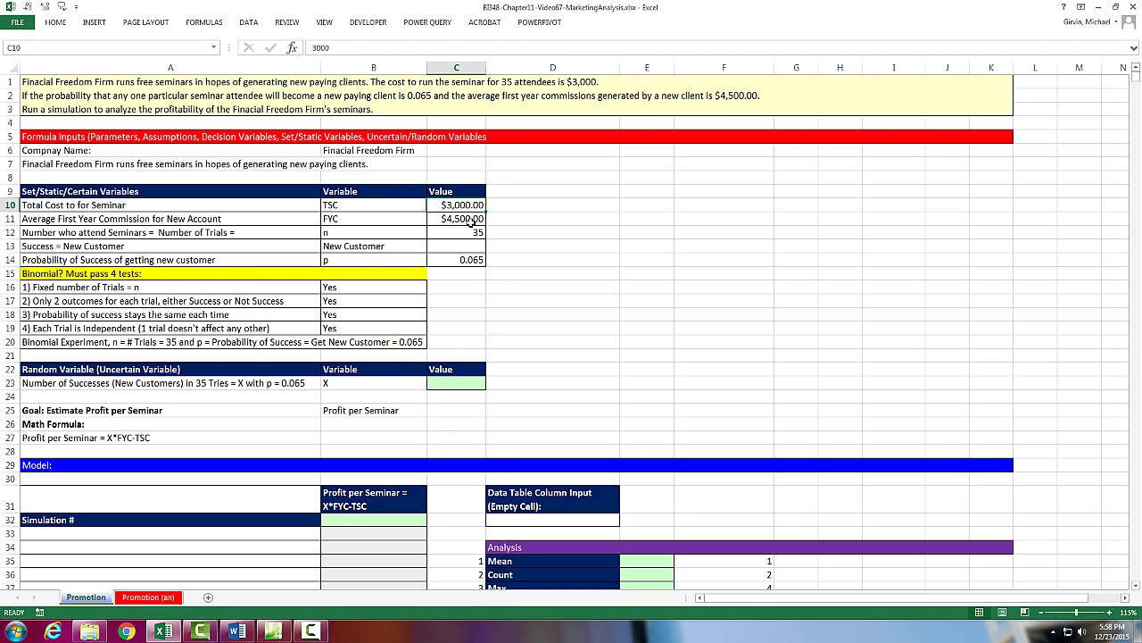
{"action": "left_click", "coordinate": [470, 219]}
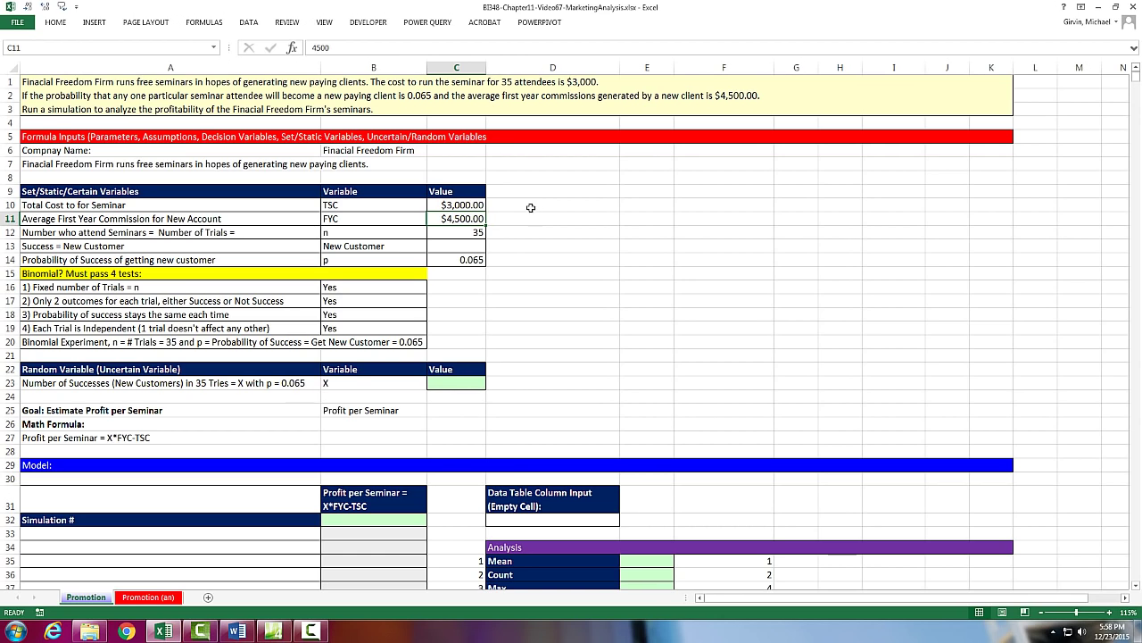
{"action": "left_click", "coordinate": [479, 232]}
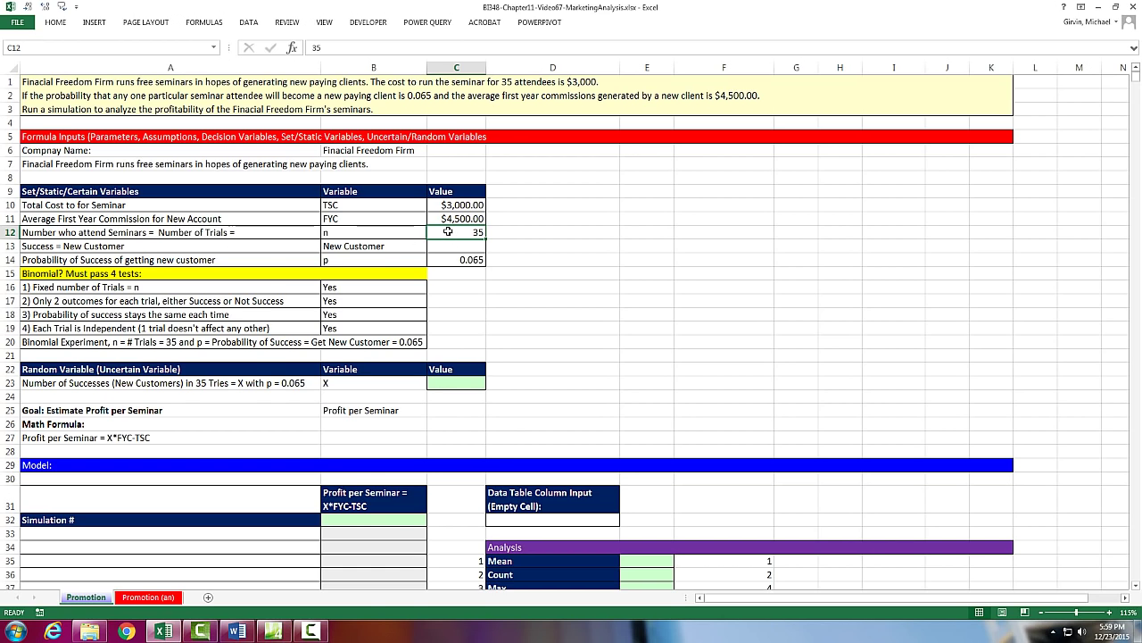
{"action": "left_click", "coordinate": [38, 252]}
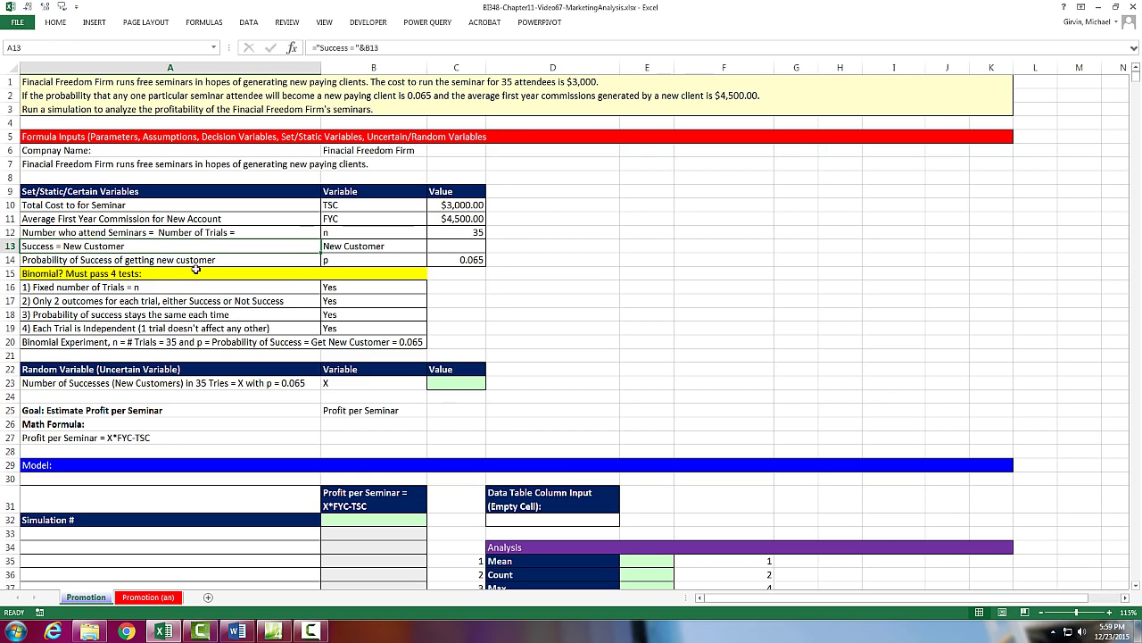
{"action": "left_click", "coordinate": [454, 263]}
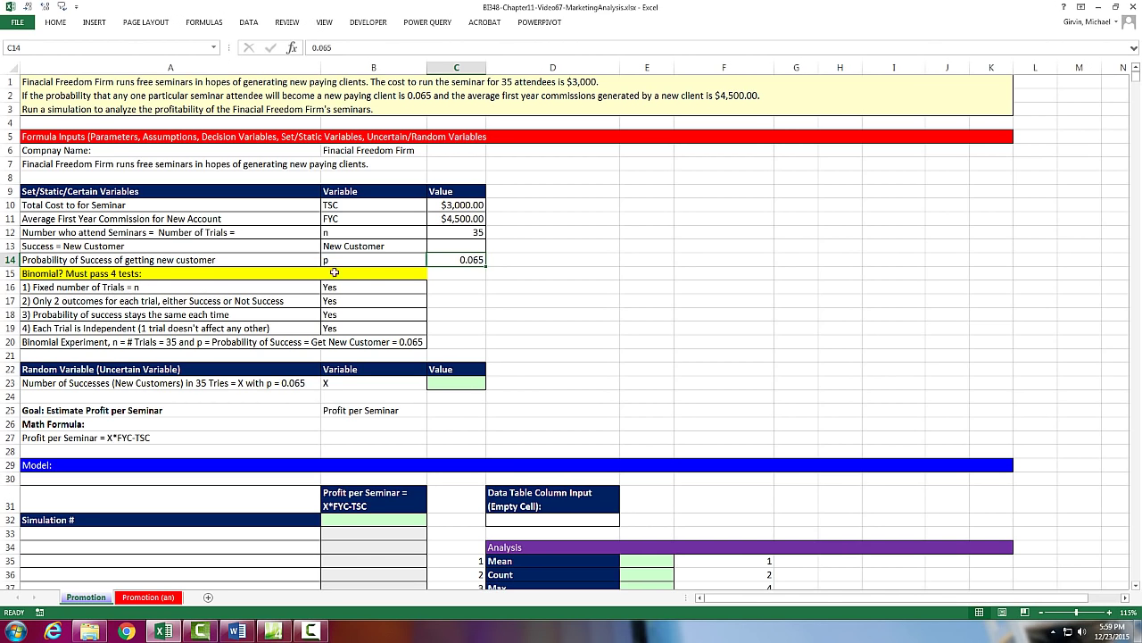
{"action": "left_click", "coordinate": [465, 232]}
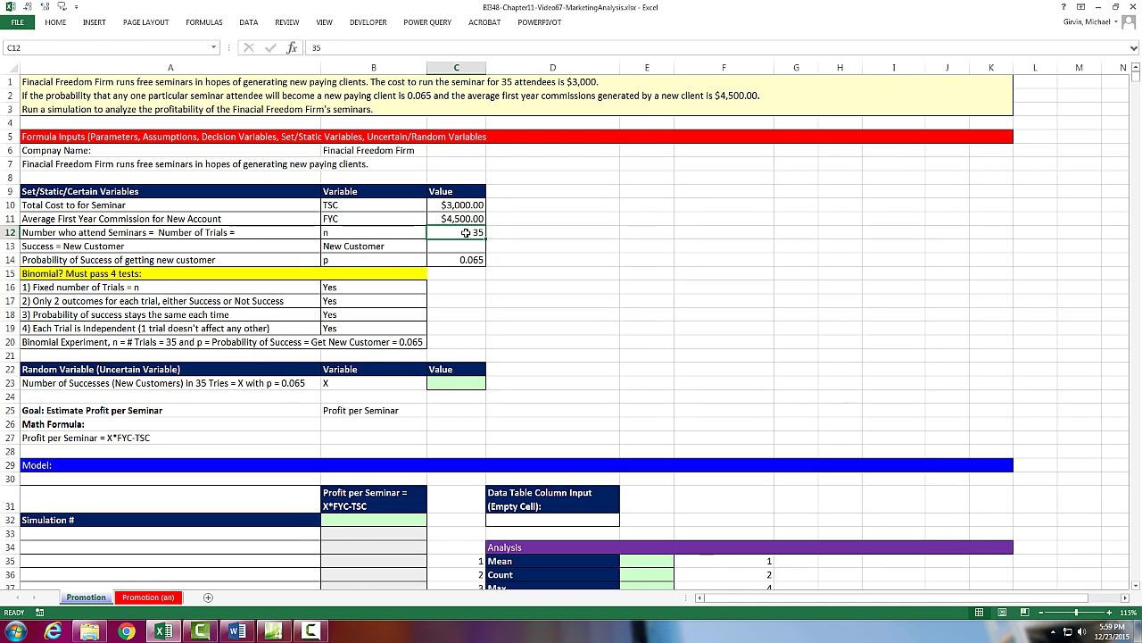
{"action": "left_click", "coordinate": [93, 308]}
{"action": "left_click", "coordinate": [96, 302]}
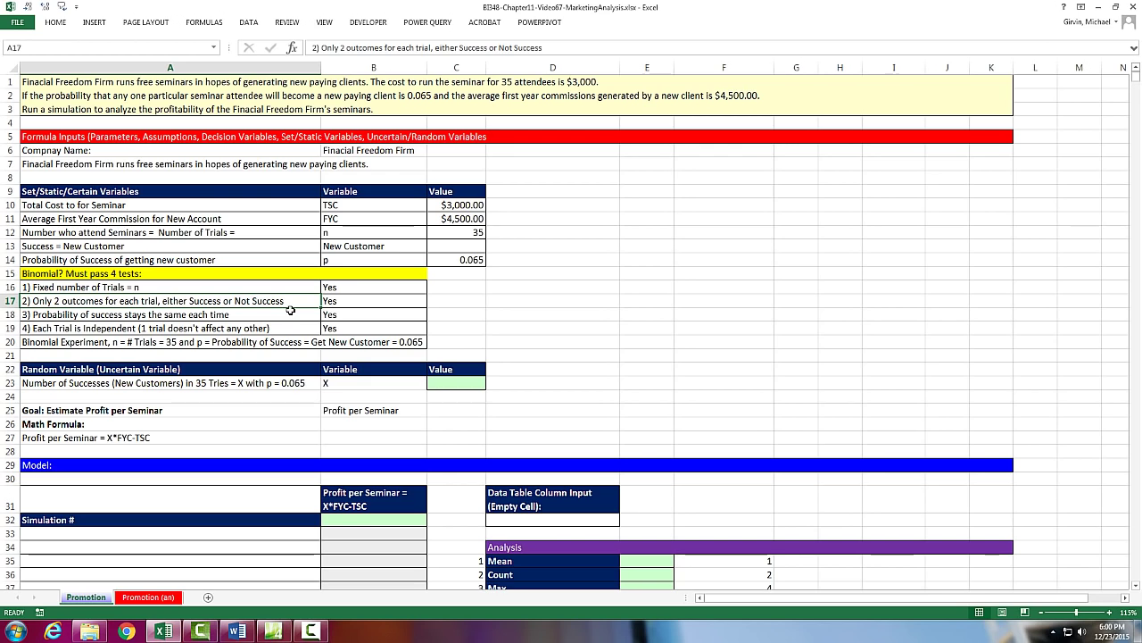
{"action": "left_click", "coordinate": [134, 314]}
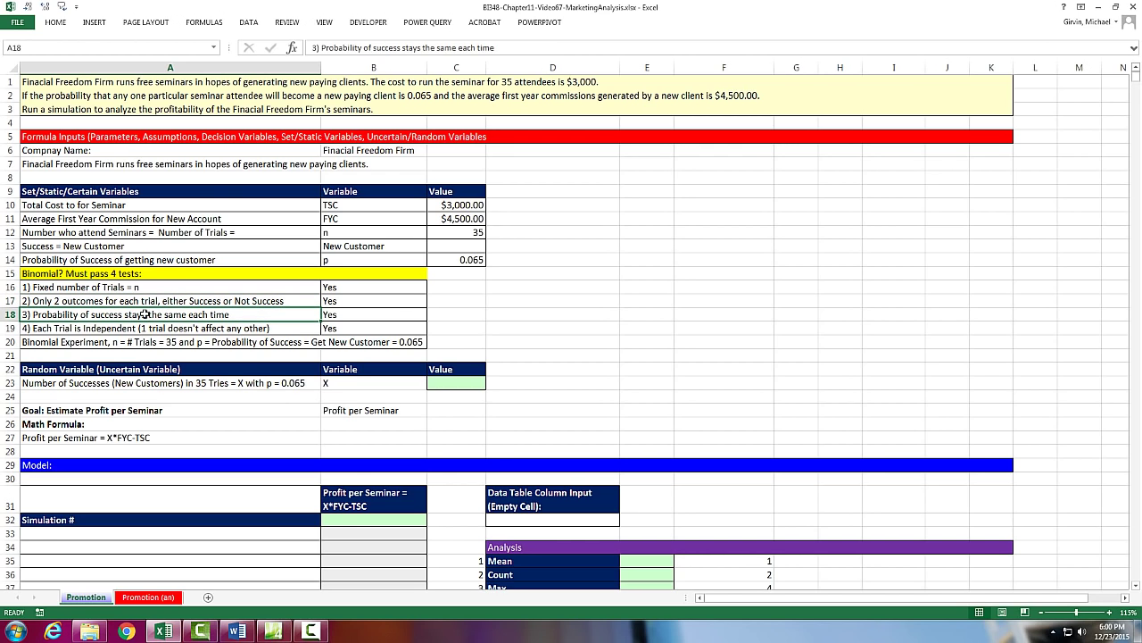
{"action": "left_click", "coordinate": [463, 261]}
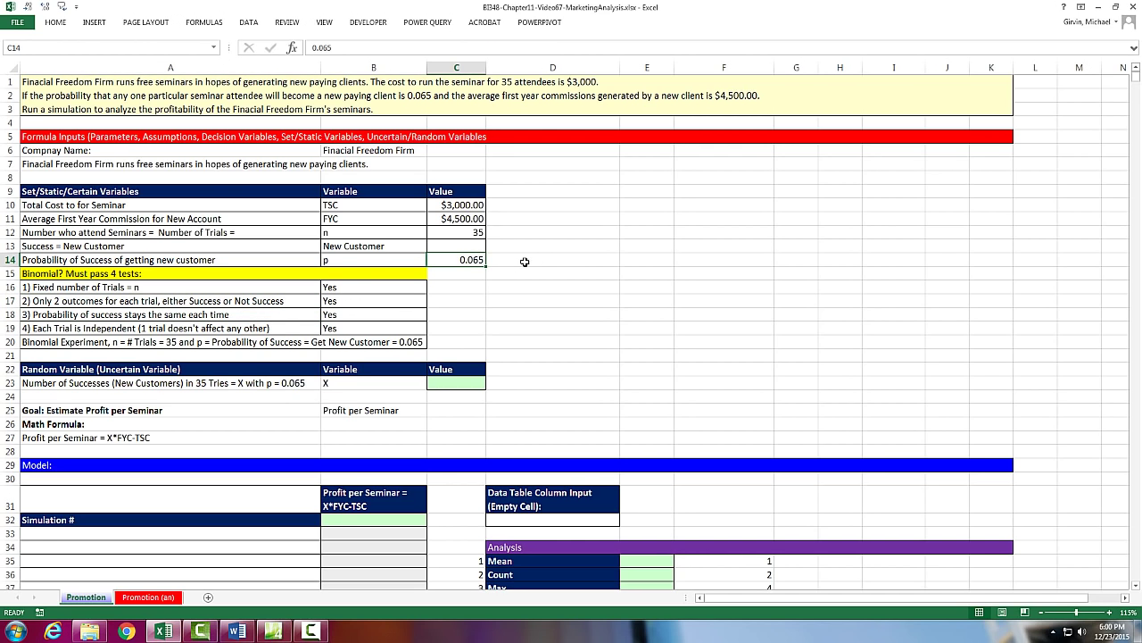
{"action": "left_click", "coordinate": [276, 330]}
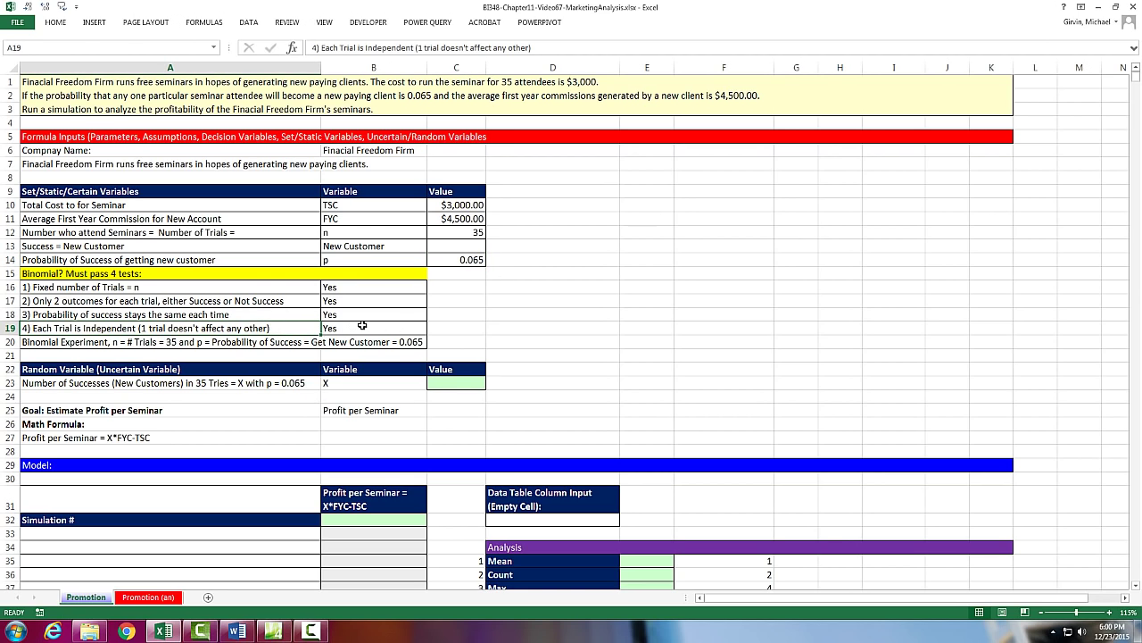
{"action": "left_click_drag", "start_coordinate": [362, 286], "coordinate": [366, 330]}
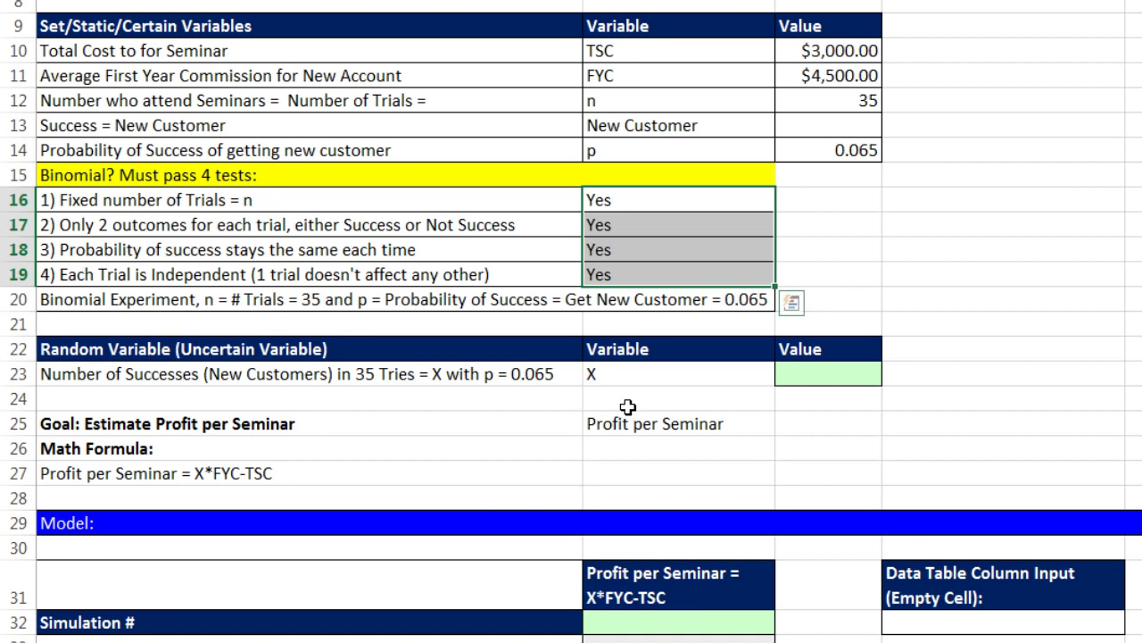
- Enter =BINOM.INV(C12,C14,RAND()) in C23 to simulate the number of new customers
{"action": "left_click", "coordinate": [802, 376]}
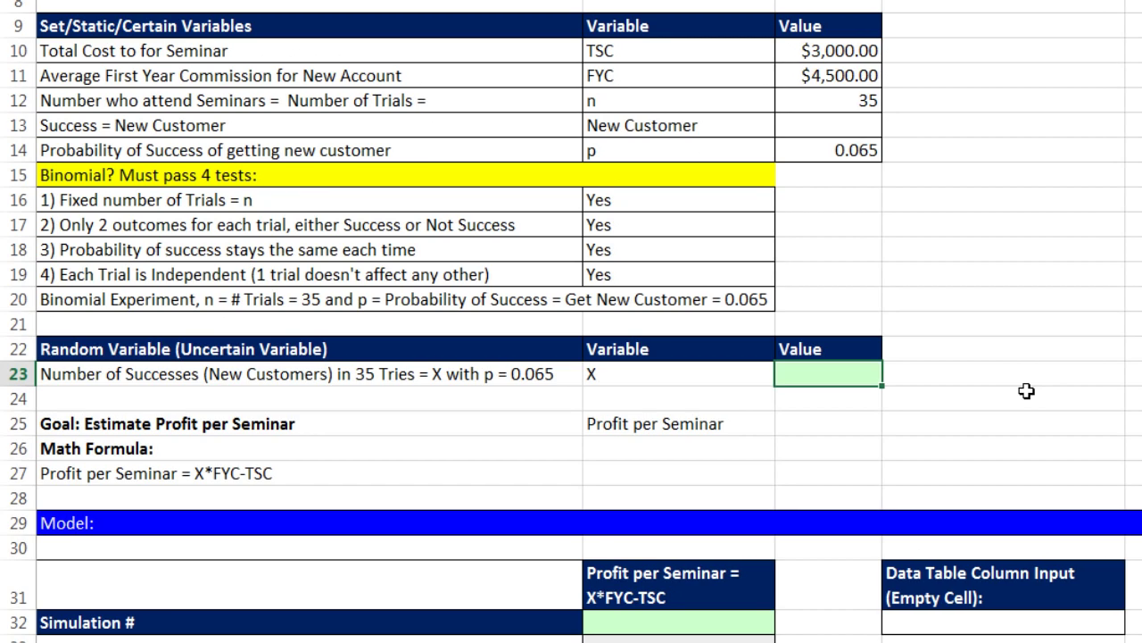
{"action": "type", "text": "=bino"}
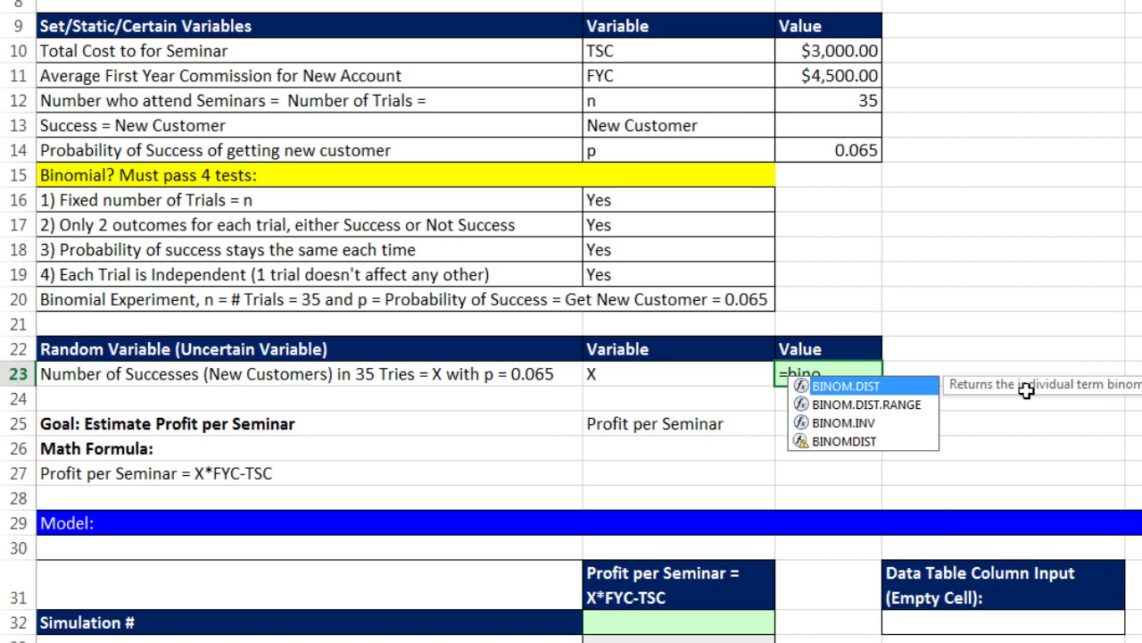
{"action": "key", "text": "Down"}
{"action": "key", "text": "Down"}
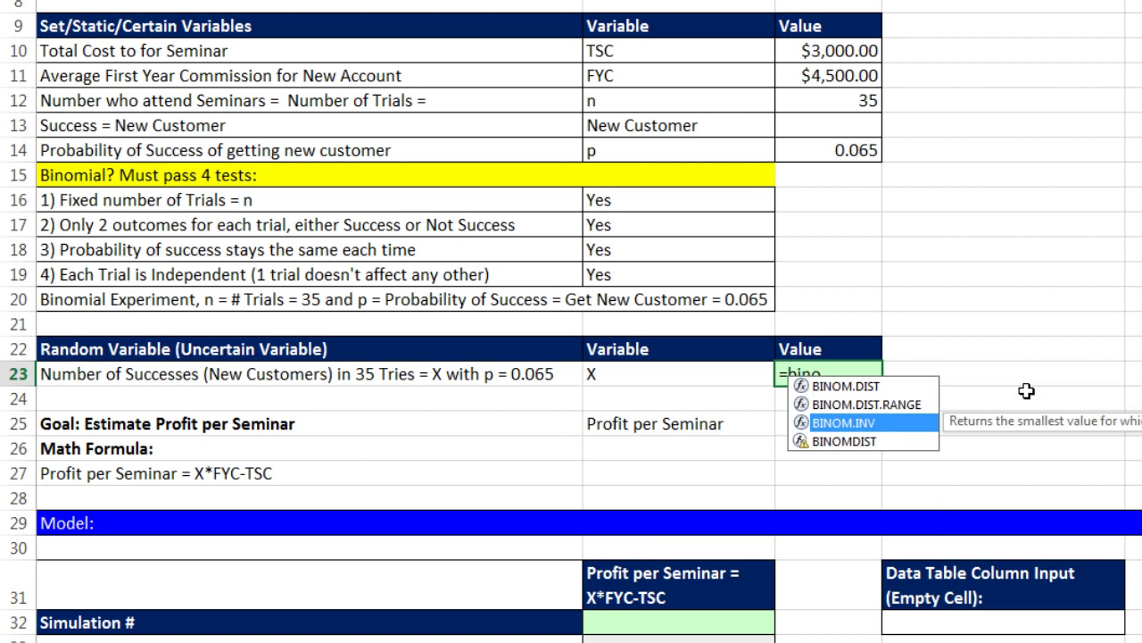
{"action": "key", "text": "Up"}
{"action": "key", "text": "Up"}
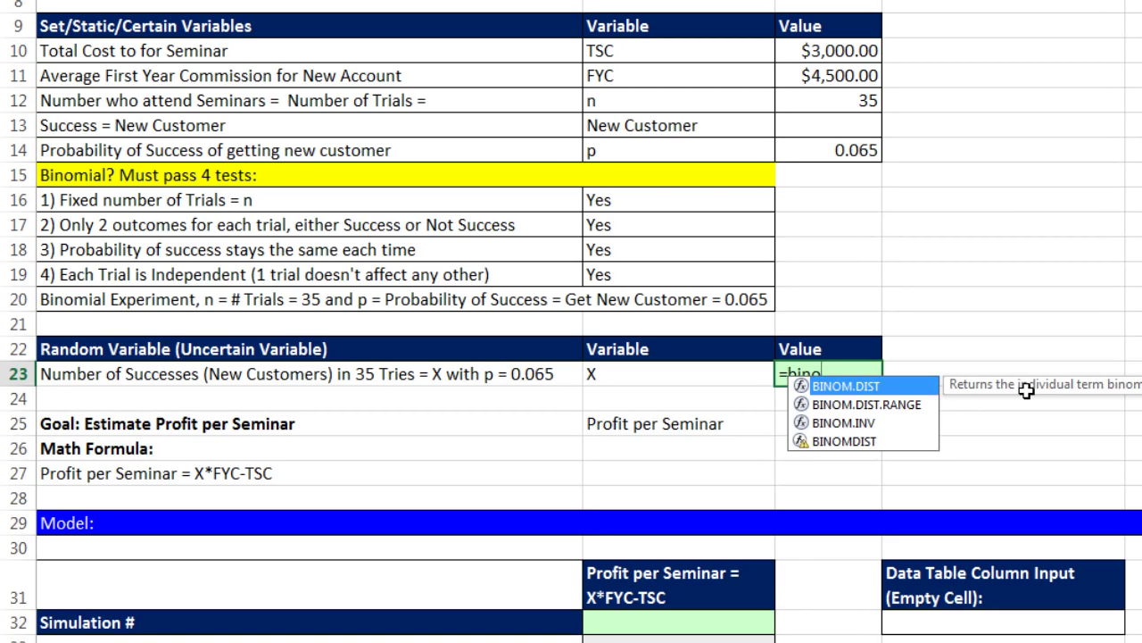
{"action": "key", "text": "Down"}
{"action": "key", "text": "Down"}
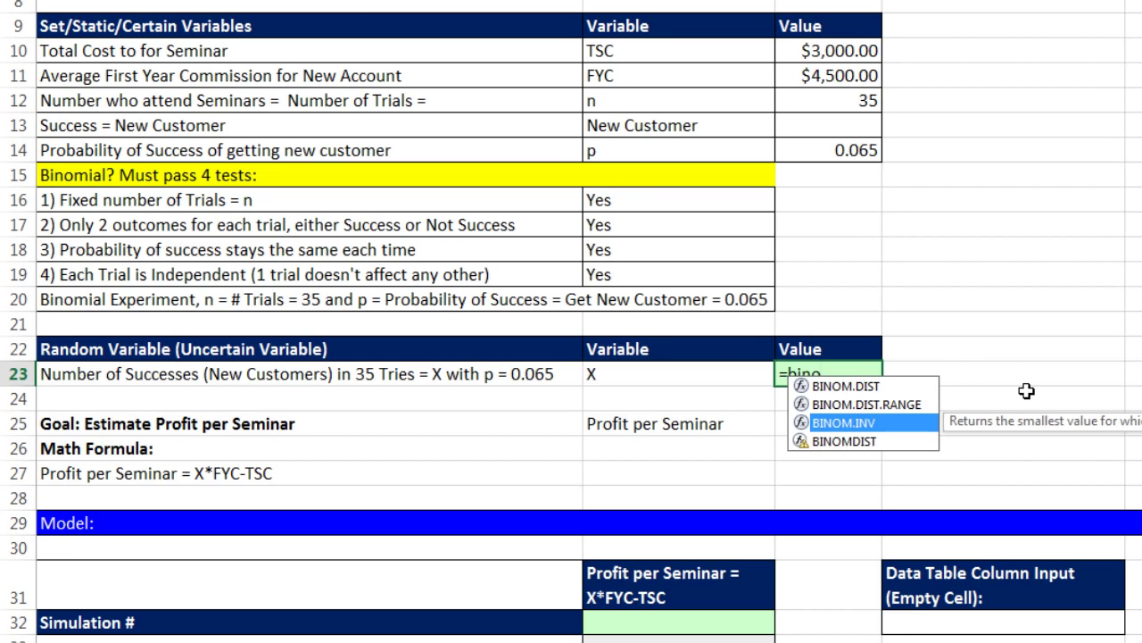
{"action": "key", "text": "Tab"}
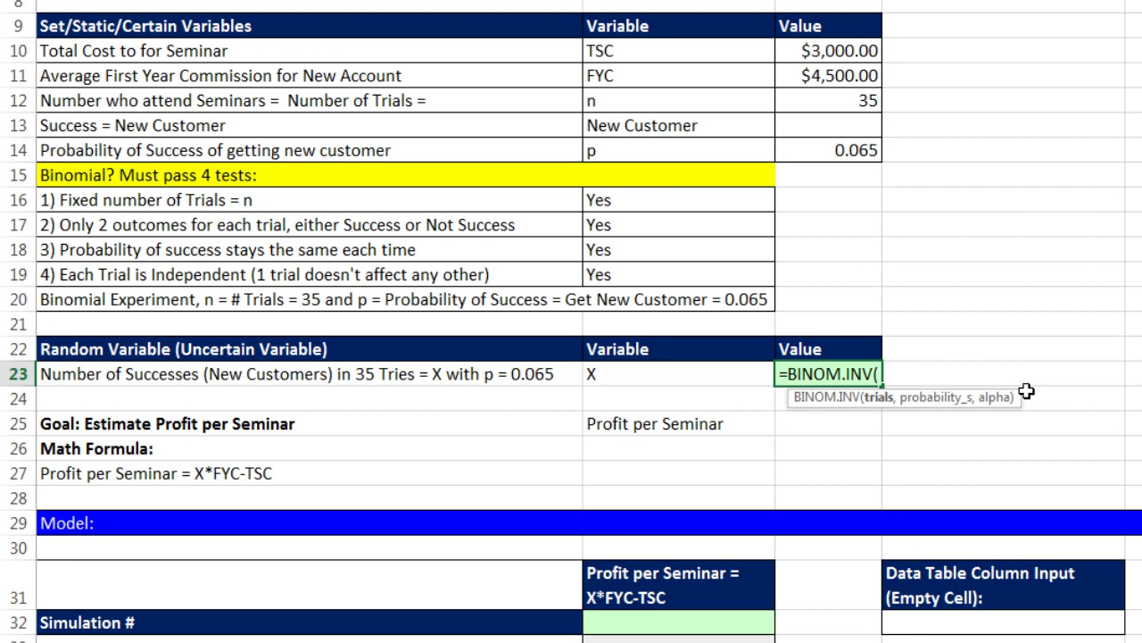
{"action": "left_click", "coordinate": [843, 101]}
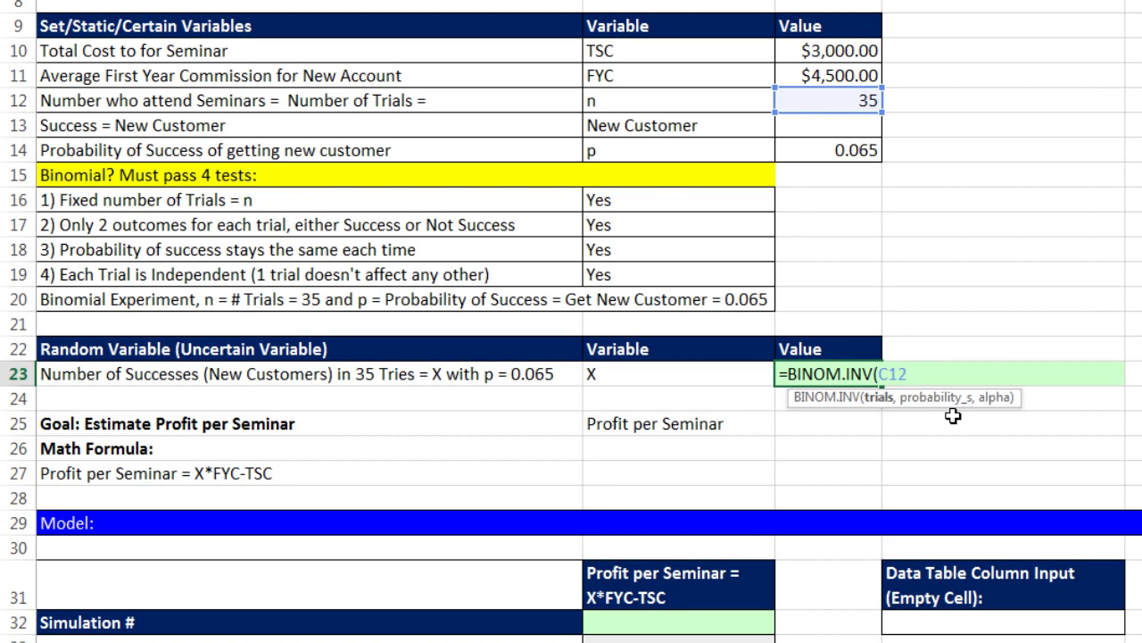
{"action": "type", "text": ","}
{"action": "left_click", "coordinate": [856, 152]}
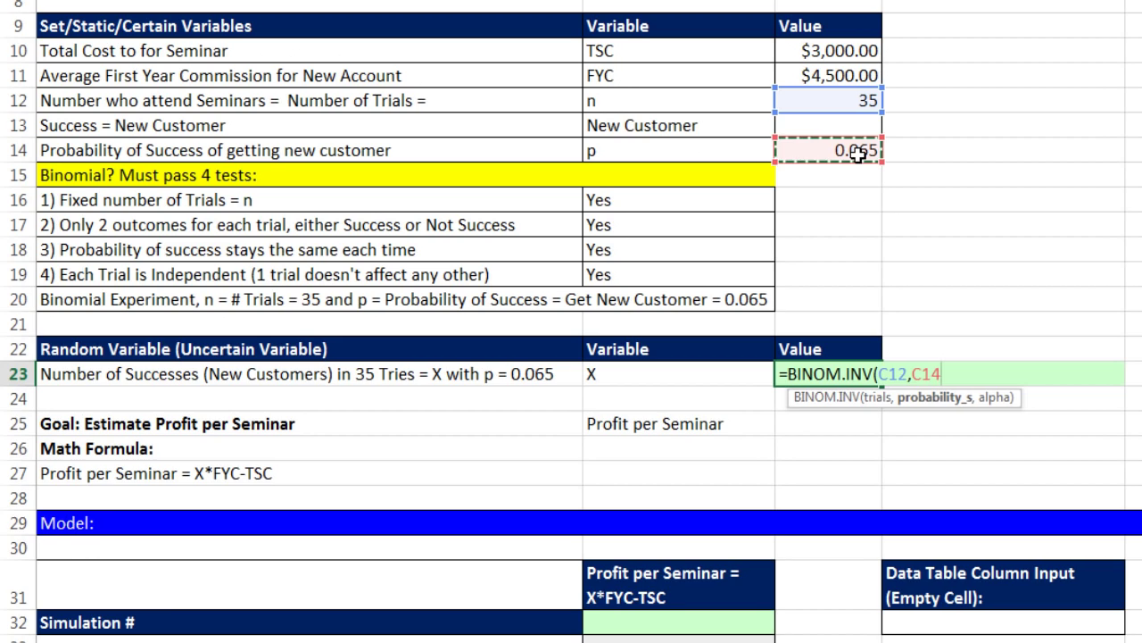
{"action": "type", "text": ","}
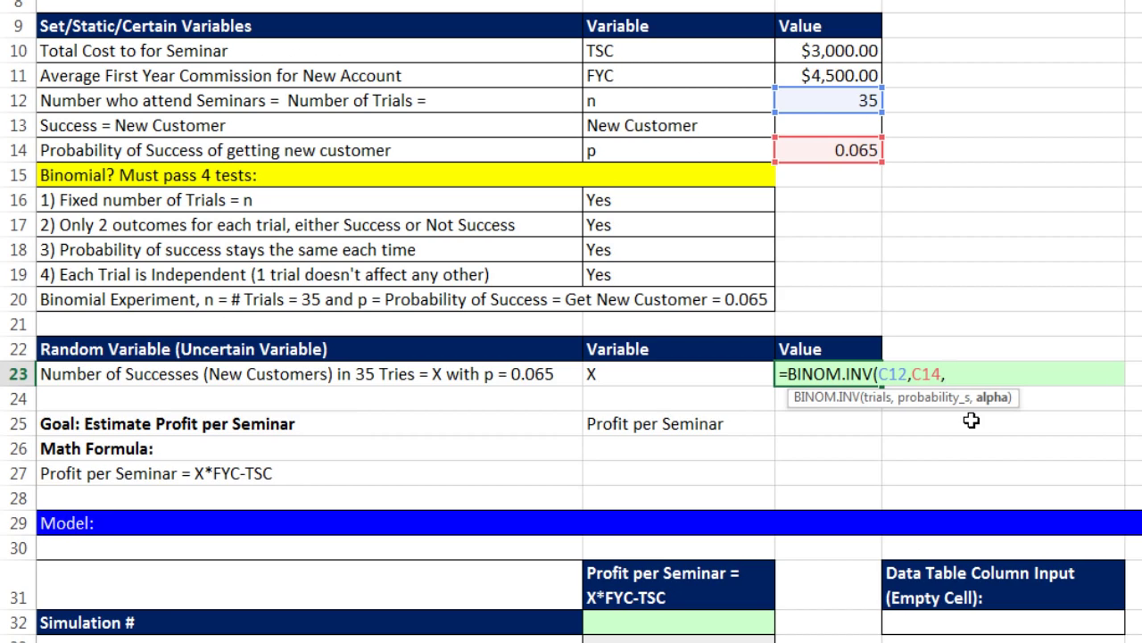
{"action": "type", "text": "rand"}
{"action": "double_click", "coordinate": [971, 418]}
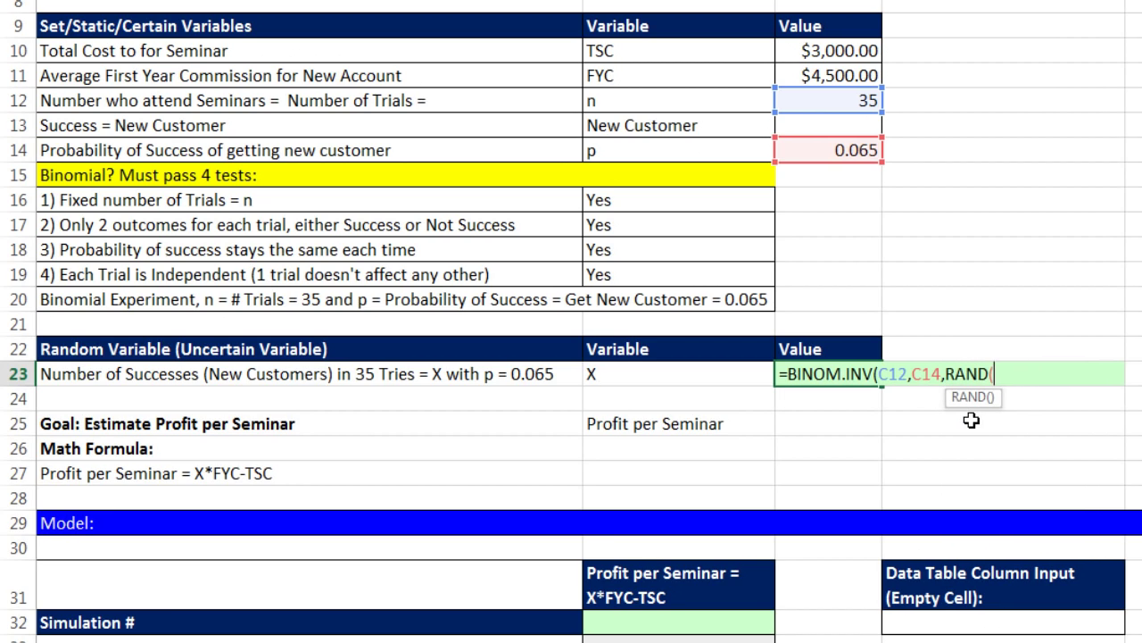
{"action": "type", "text": ")"}
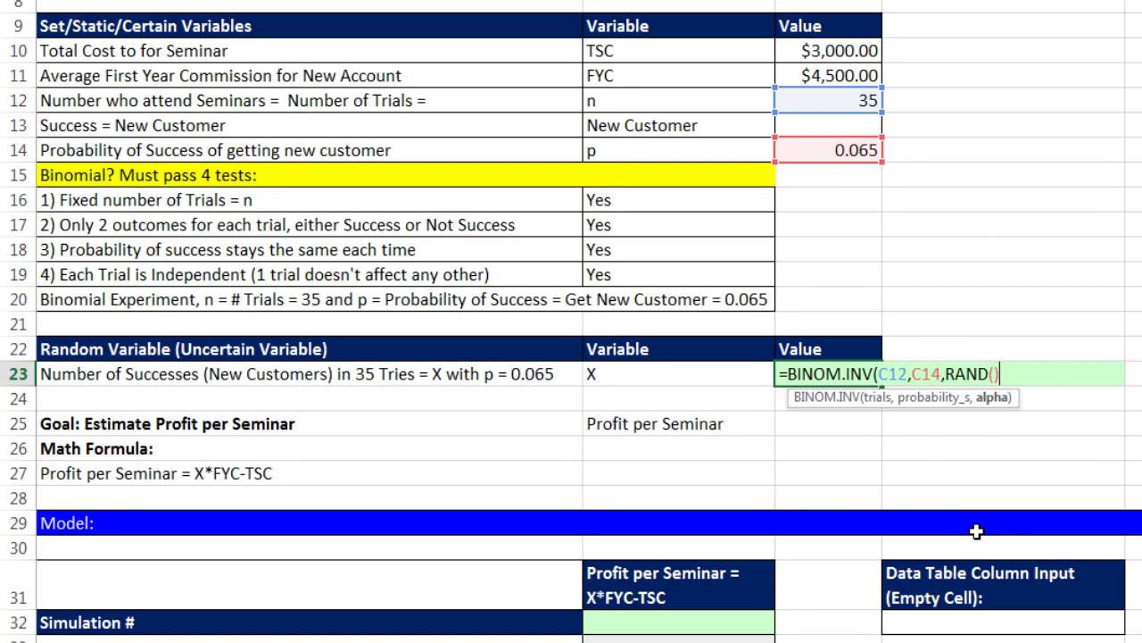
{"action": "type", "text": ")"}
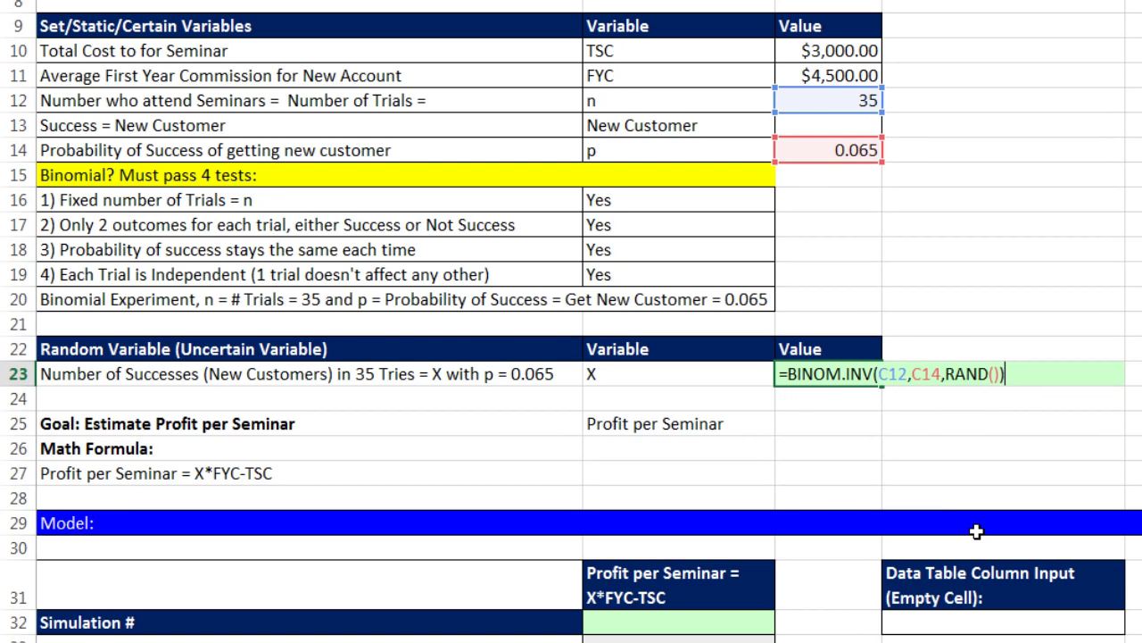
{"action": "key", "text": "ctrl+Return"}
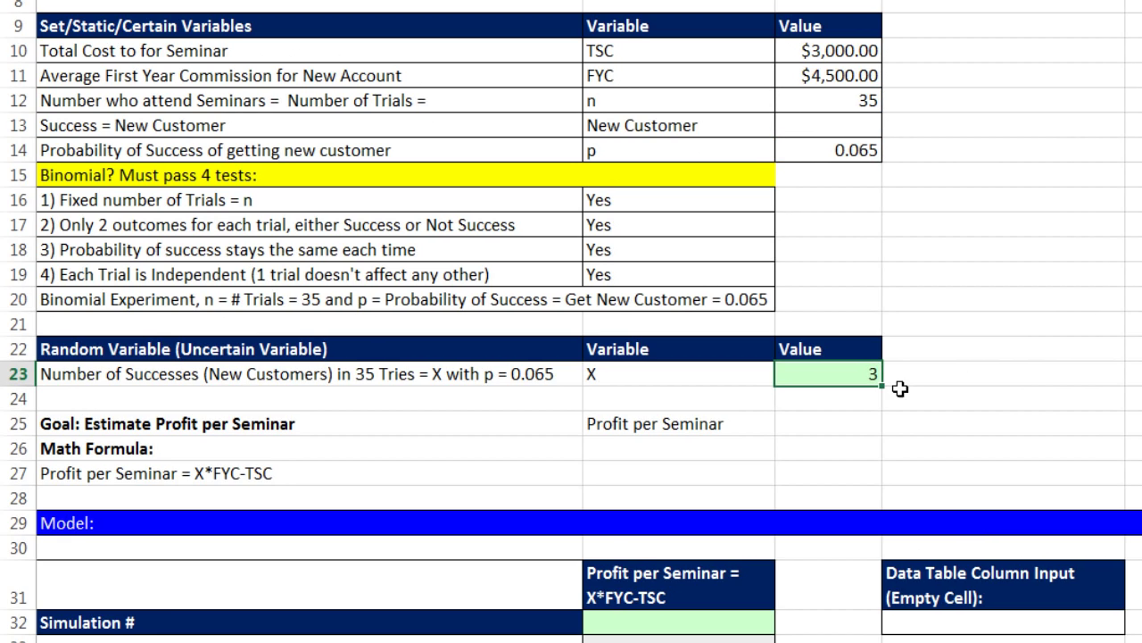
{"action": "key", "text": "F9"}
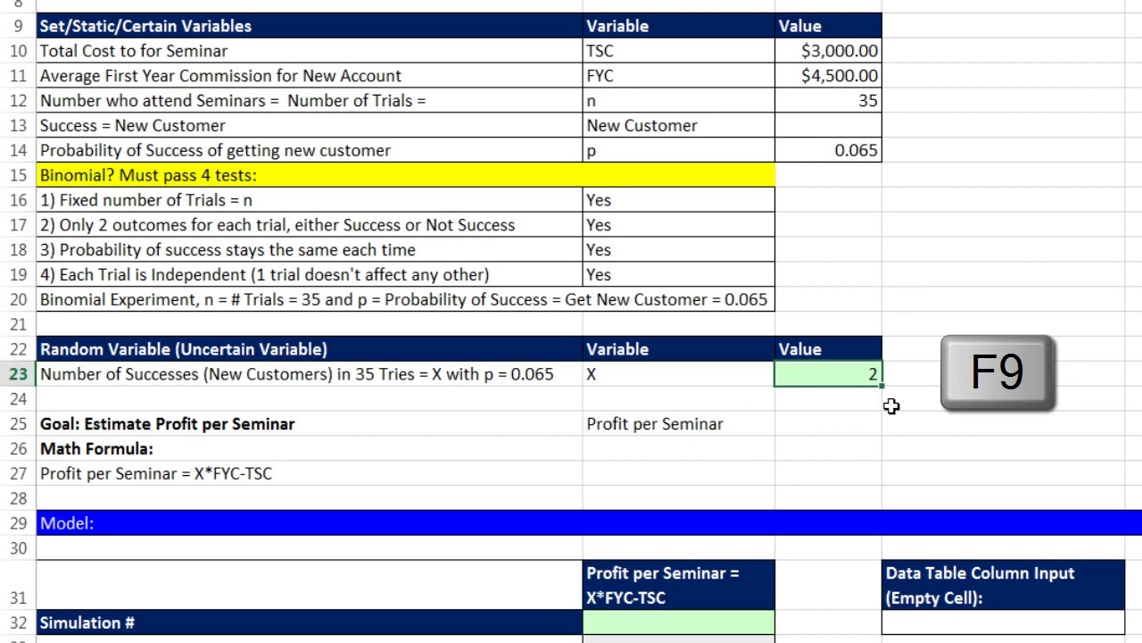
{"action": "key", "text": "F9"}
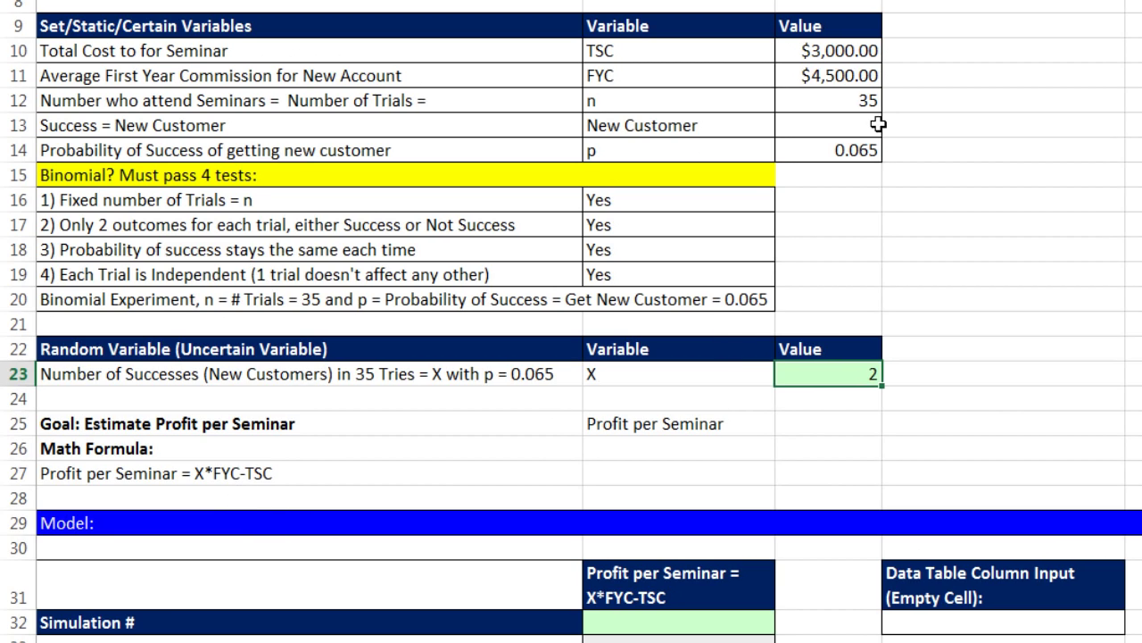
{"action": "left_click", "coordinate": [848, 75]}
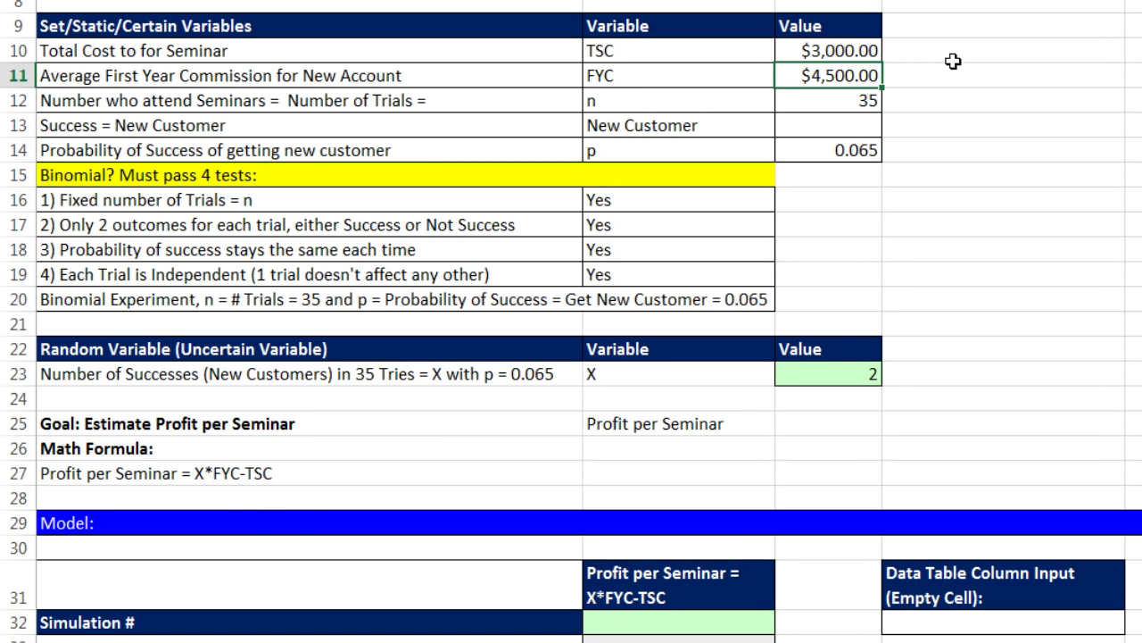
{"action": "left_click", "coordinate": [858, 52]}
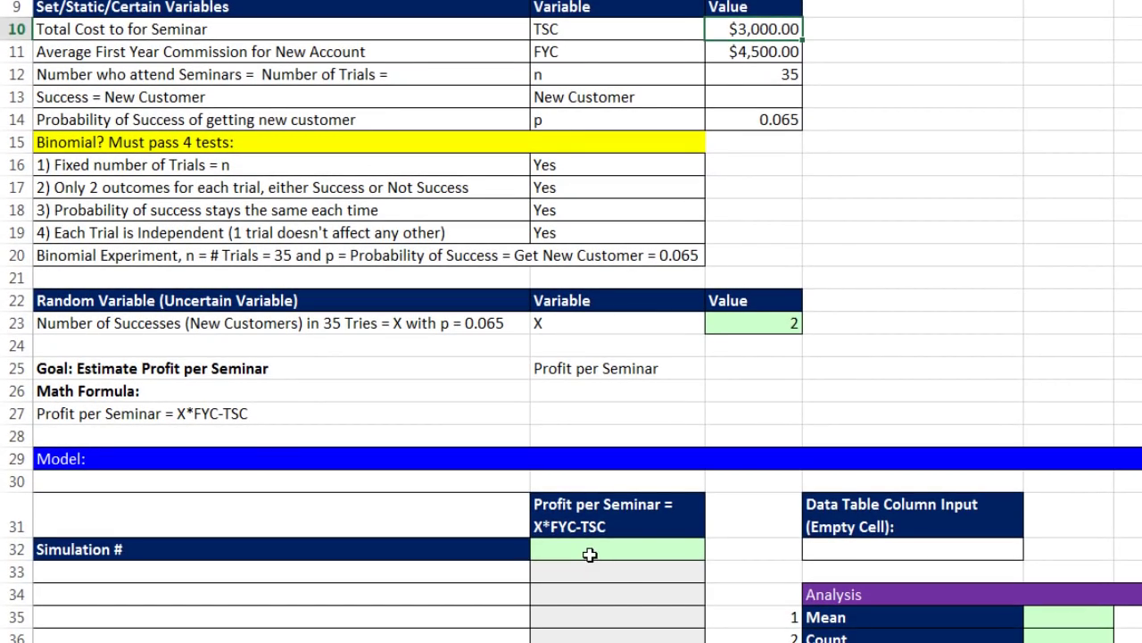
- Enter =C23*C11-C10 as Profit per Seminar in B32, then recalculate with F9 until a loss appears
{"action": "left_click", "coordinate": [590, 554]}
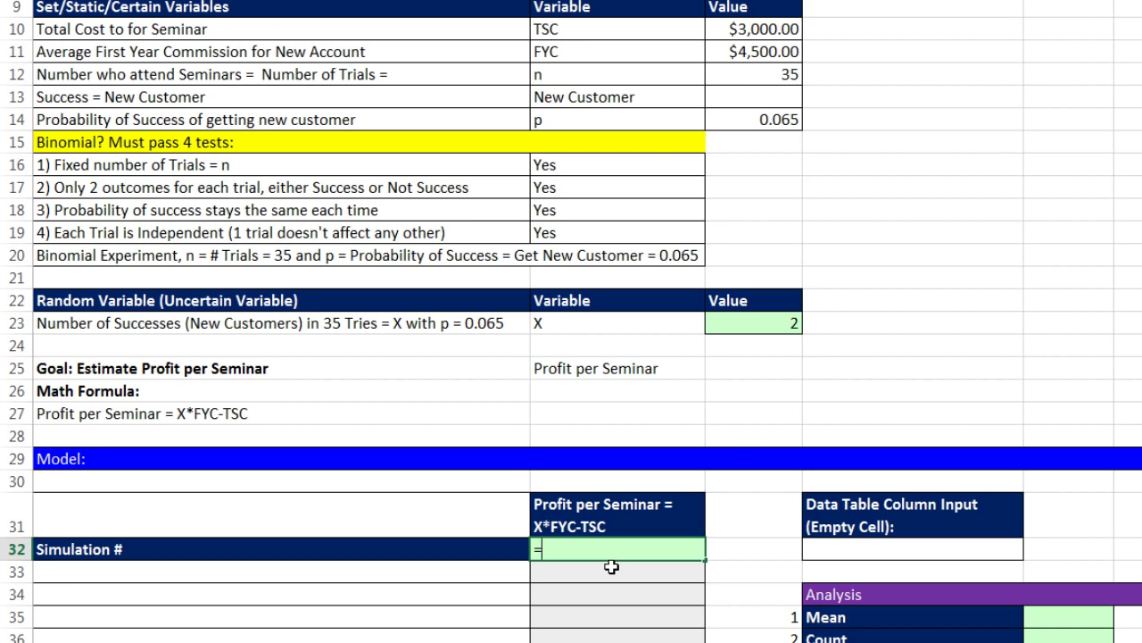
{"action": "left_click", "coordinate": [763, 329]}
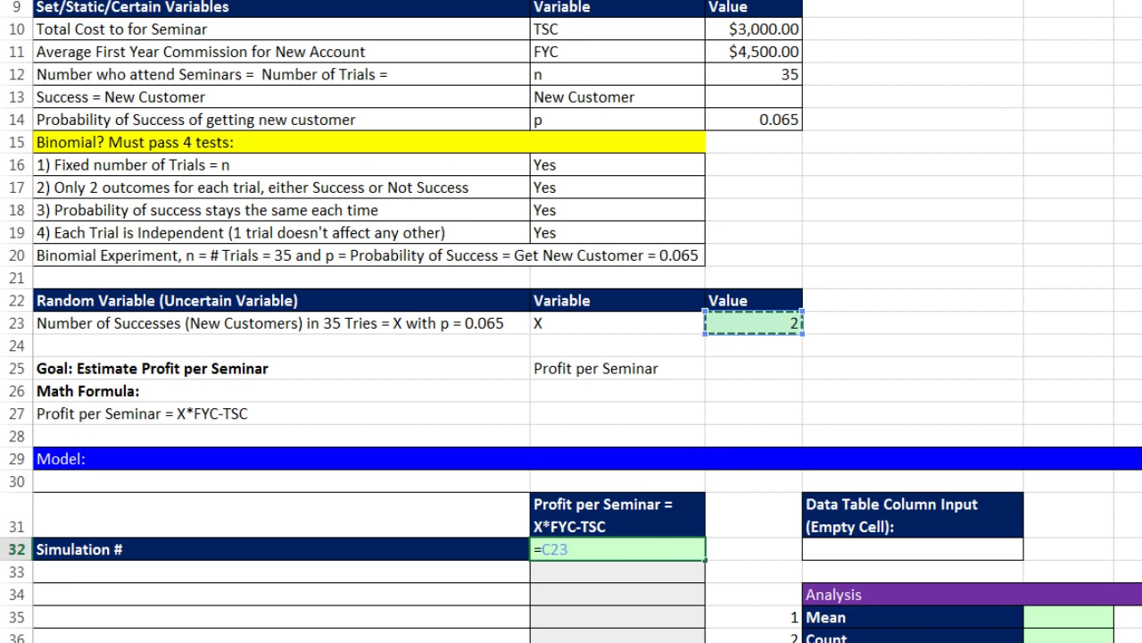
{"action": "type", "text": "*"}
{"action": "left_click", "coordinate": [734, 51]}
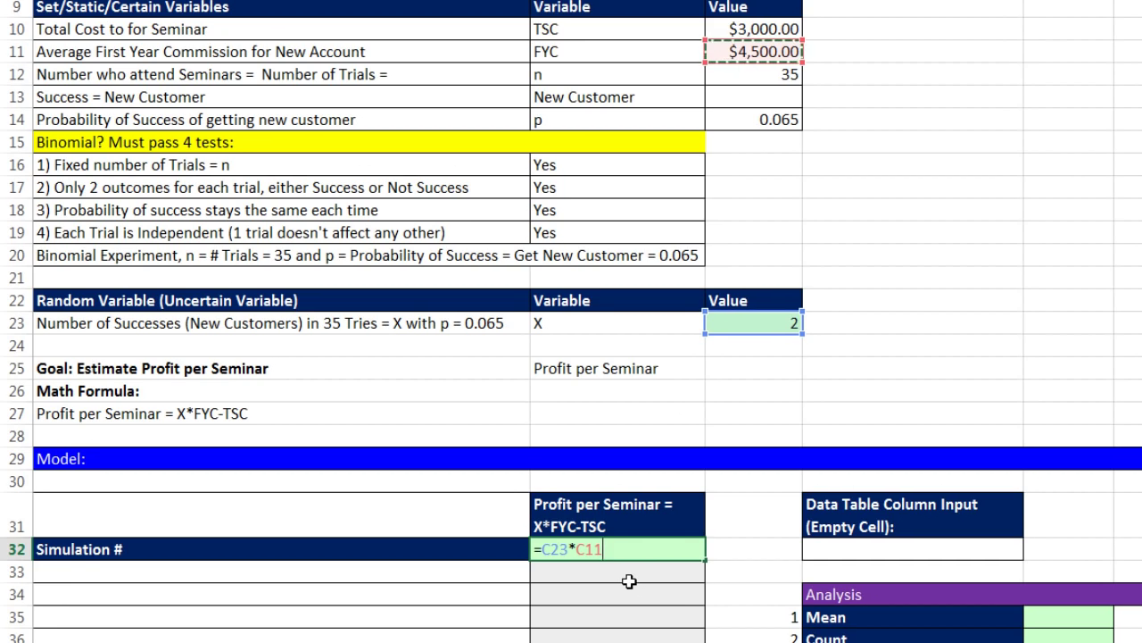
{"action": "type", "text": "-"}
{"action": "left_click", "coordinate": [724, 30]}
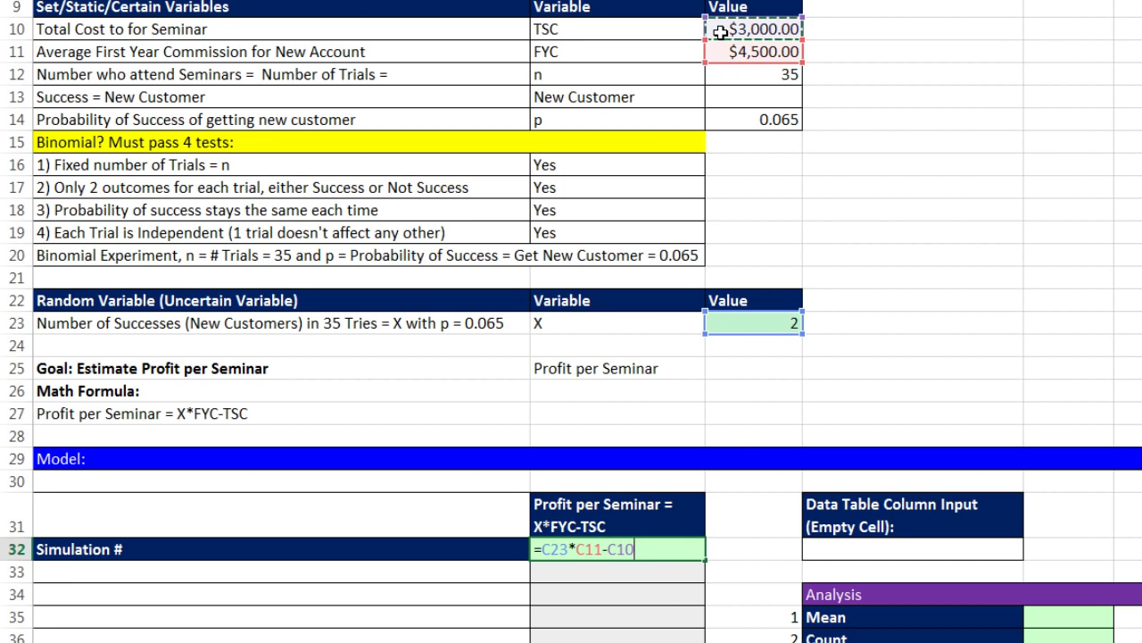
{"action": "key", "text": "ctrl+Return"}
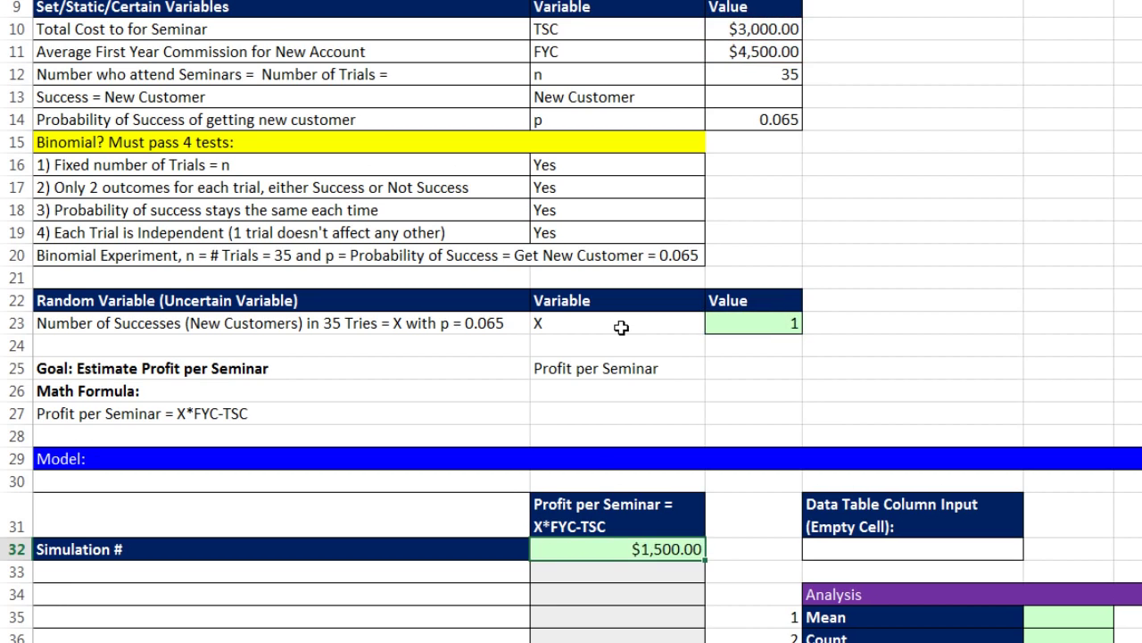
{"action": "key", "text": "F9"}
{"action": "key", "text": "F9"}
{"action": "key", "text": "F9"}
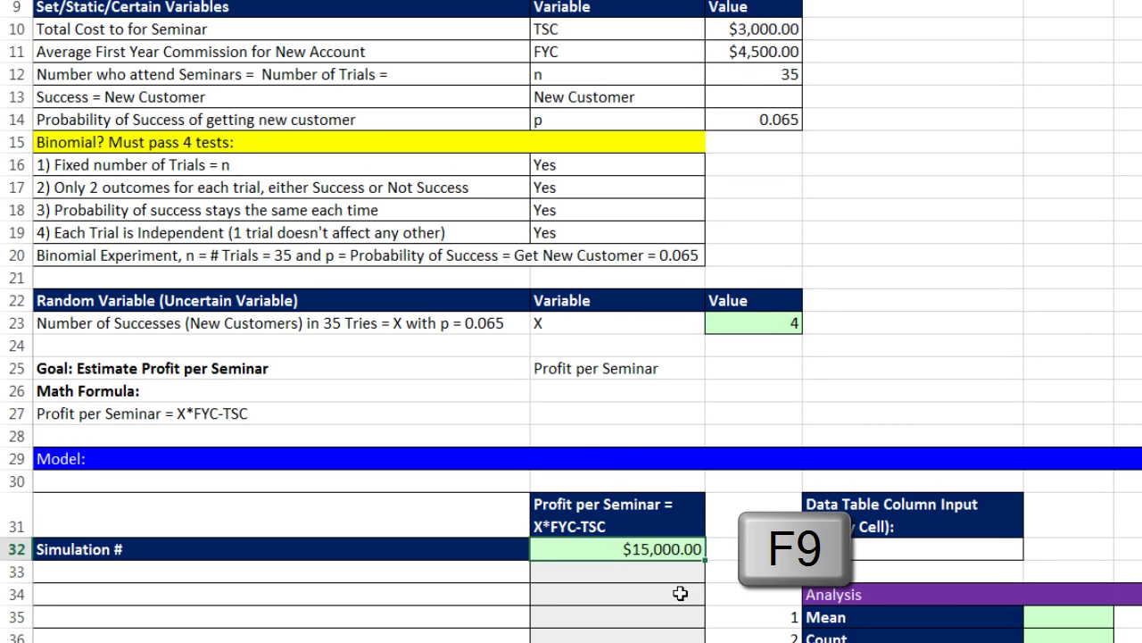
{"action": "key", "text": "F9"}
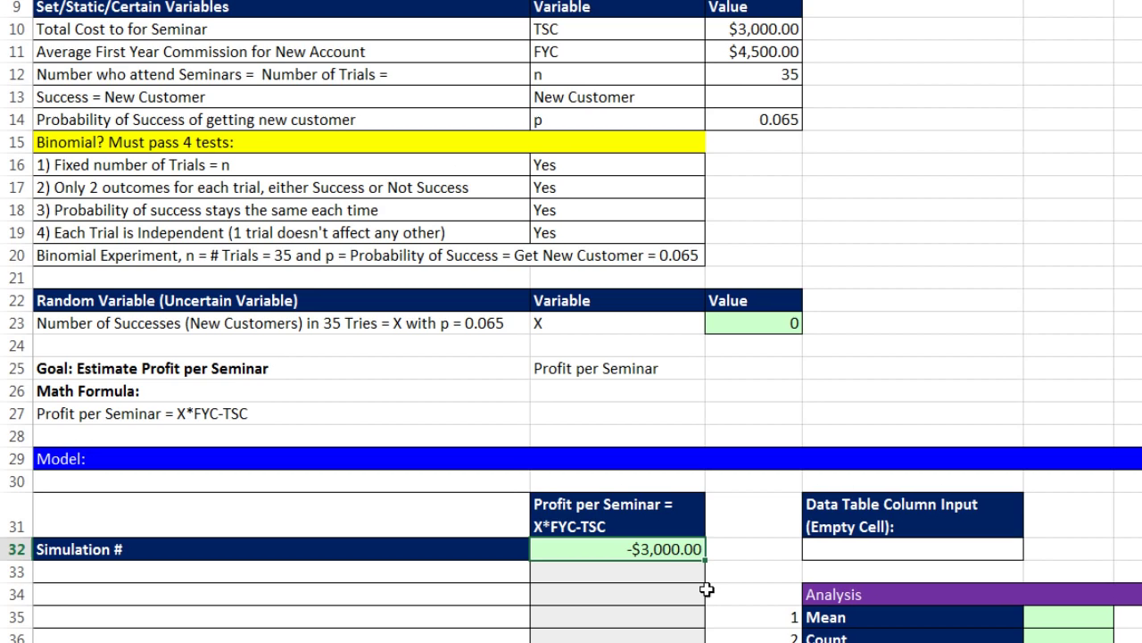
- Start Simulation # at 1 in A33 and fill a linear column series with stop value 10000
{"action": "left_click", "coordinate": [502, 576]}
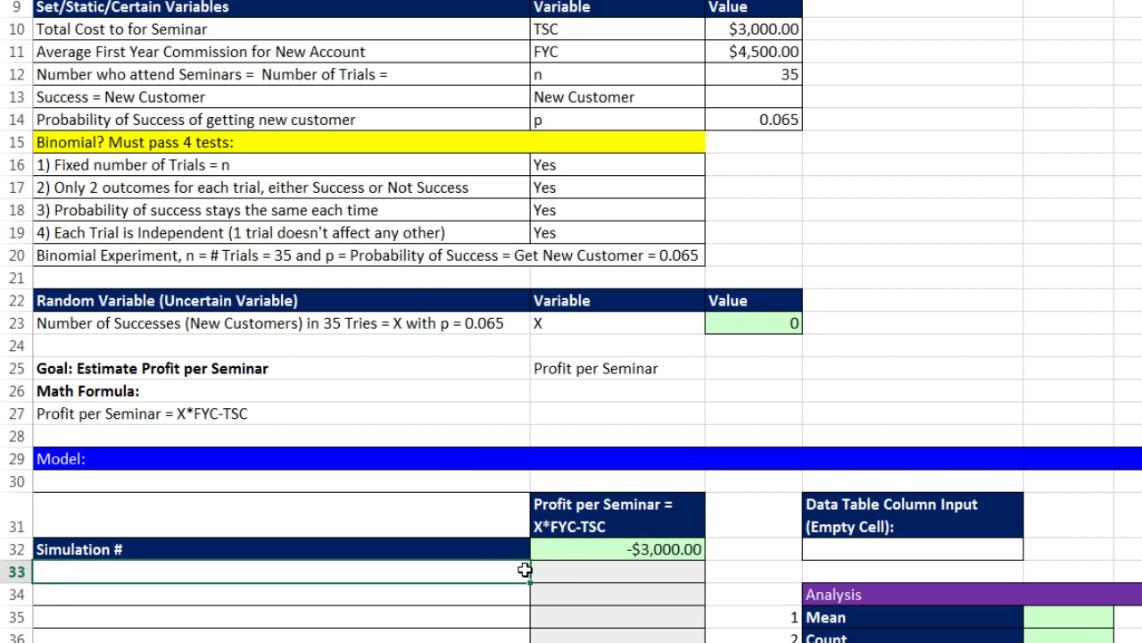
{"action": "type", "text": "1"}
{"action": "key", "text": "ctrl+Return"}
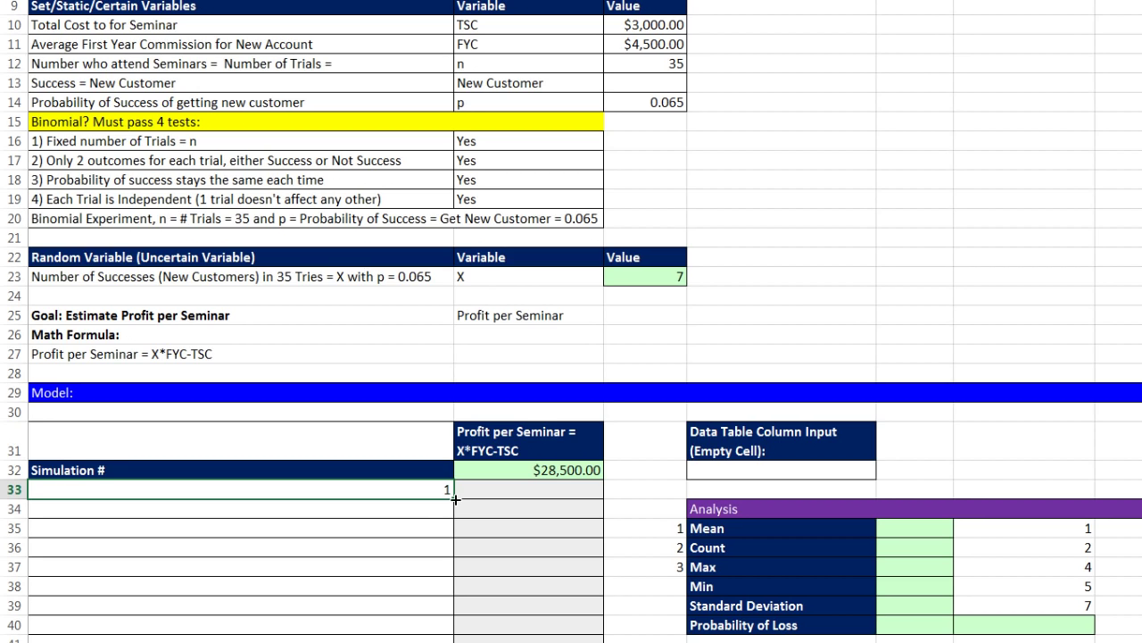
{"action": "mouse_move", "coordinate": [456, 500]}
{"action": "left_mouse_down"}
{"action": "mouse_move", "coordinate": [459, 581]}
{"action": "mouse_move", "coordinate": [468, 500]}
{"action": "left_mouse_up"}
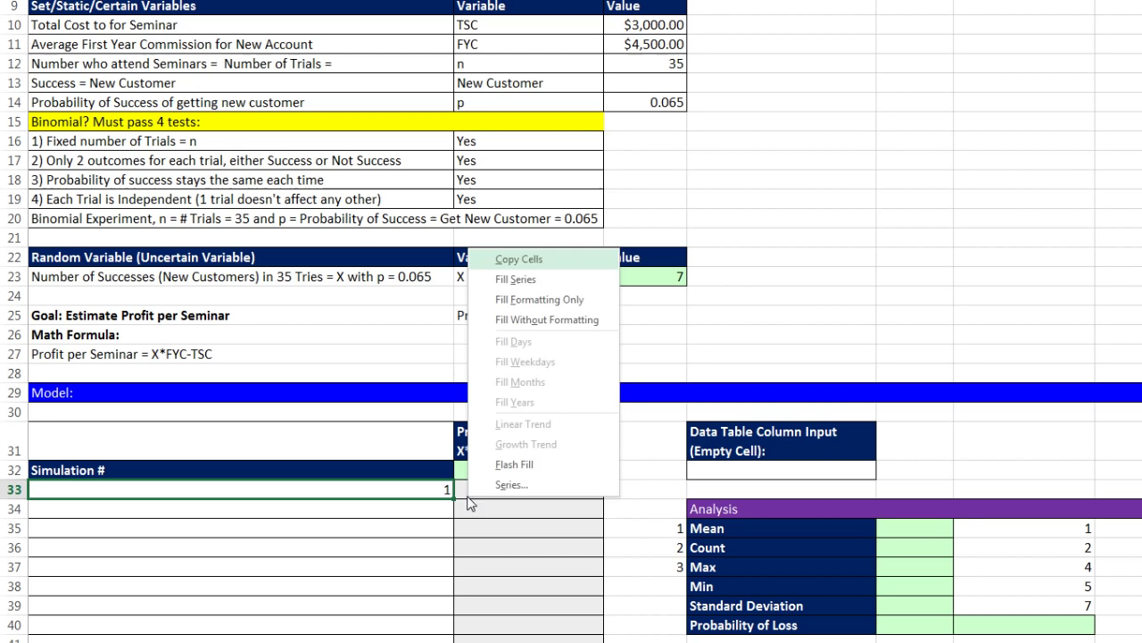
{"action": "left_click", "coordinate": [513, 486]}
{"action": "left_click_drag", "start_coordinate": [437, 133], "coordinate": [575, 419]}
{"action": "left_click", "coordinate": [517, 474]}
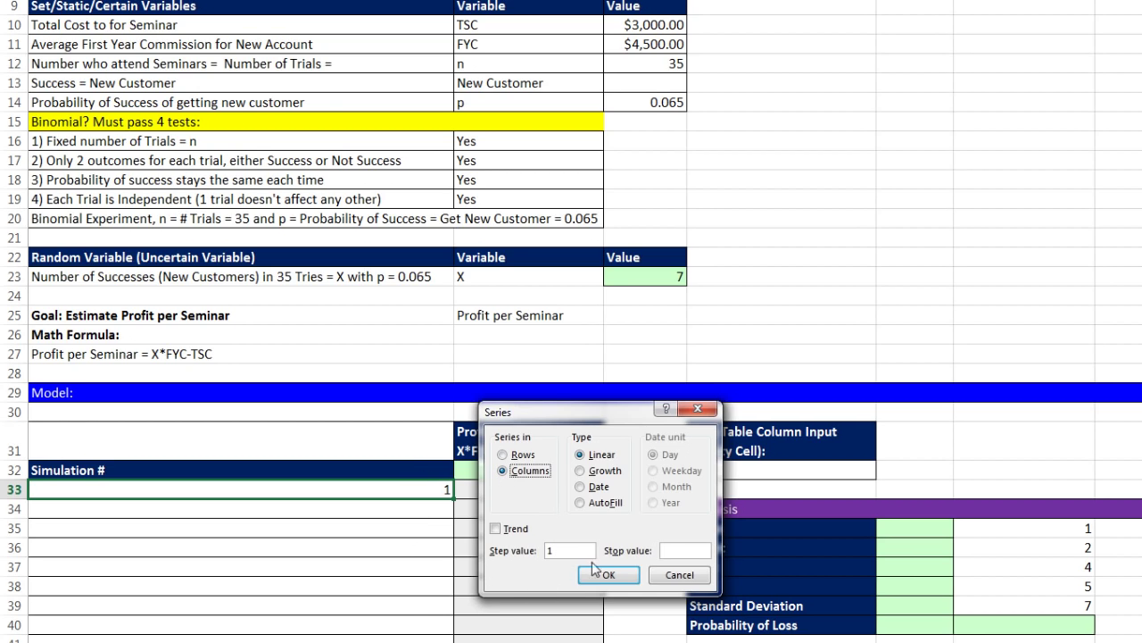
{"action": "left_click", "coordinate": [671, 551]}
{"action": "type", "text": "10000"}
{"action": "left_click", "coordinate": [609, 573]}
- Select the simulation table range A32:B10032
{"action": "scroll", "coordinate": [578, 580], "scroll_direction": "down", "scroll_amount": 3}
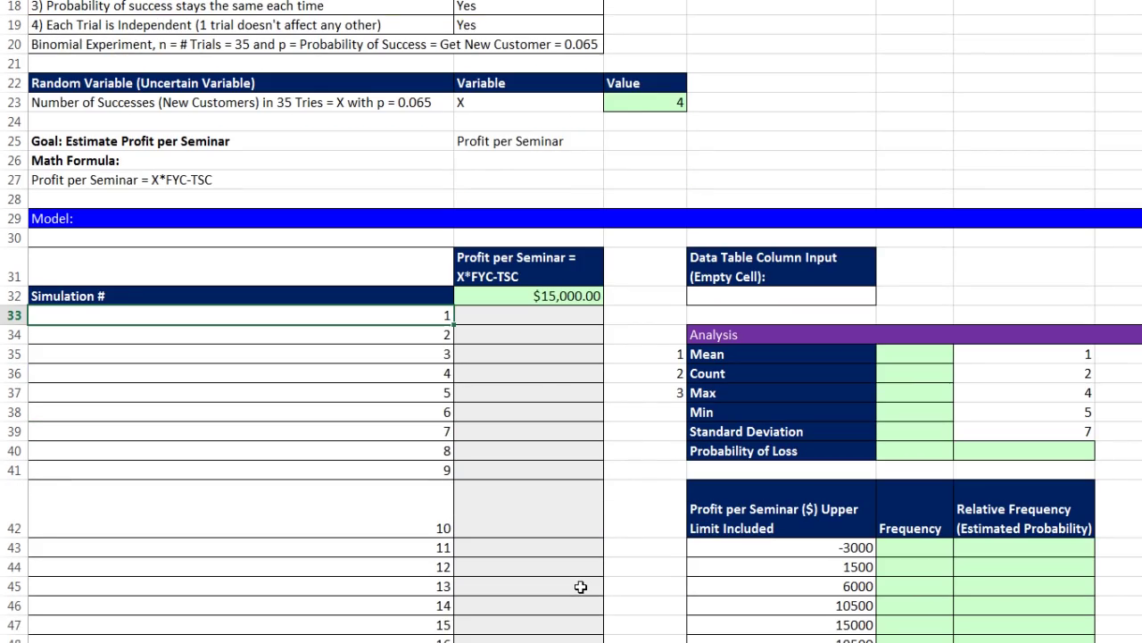
{"action": "scroll", "coordinate": [578, 600], "scroll_direction": "up", "scroll_amount": 4}
{"action": "left_click_drag", "start_coordinate": [423, 530], "coordinate": [544, 534]}
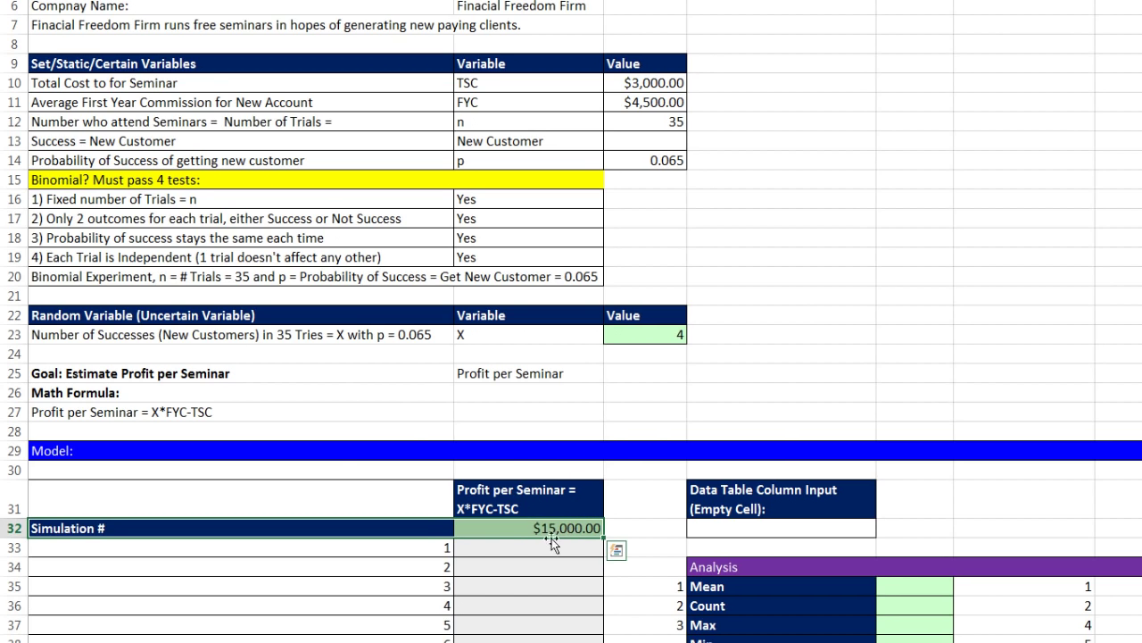
{"action": "key", "text": "ctrl+shift+Down"}
{"action": "key", "text": "ctrl+BackSpace"}
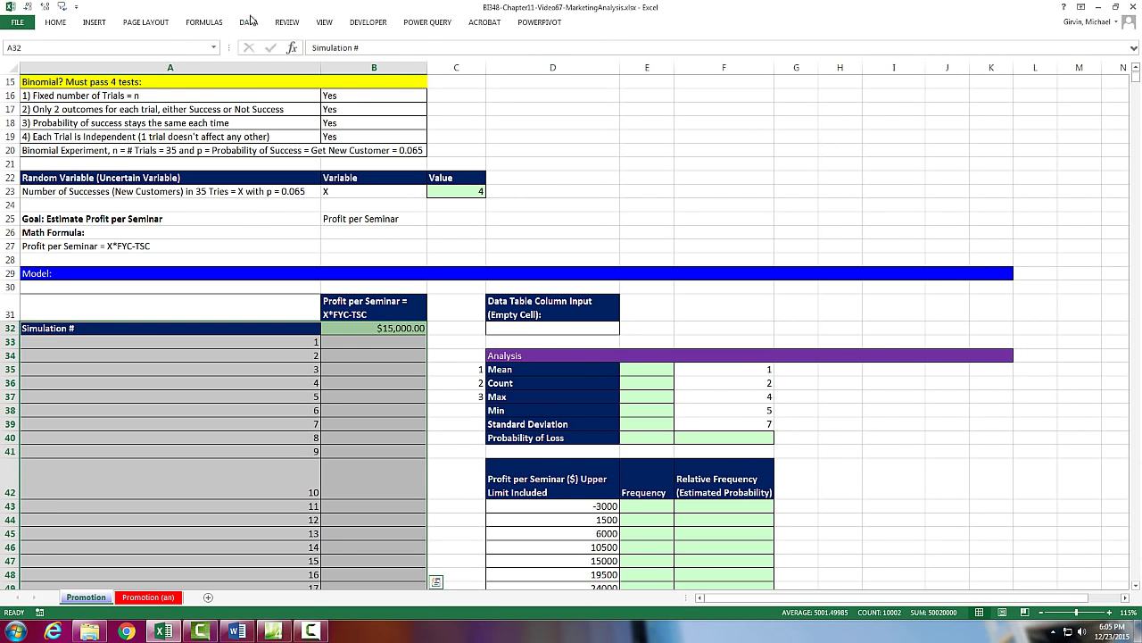
- Create a one-variable data table using $D$32 as the column input cell
{"action": "left_click", "coordinate": [249, 22]}
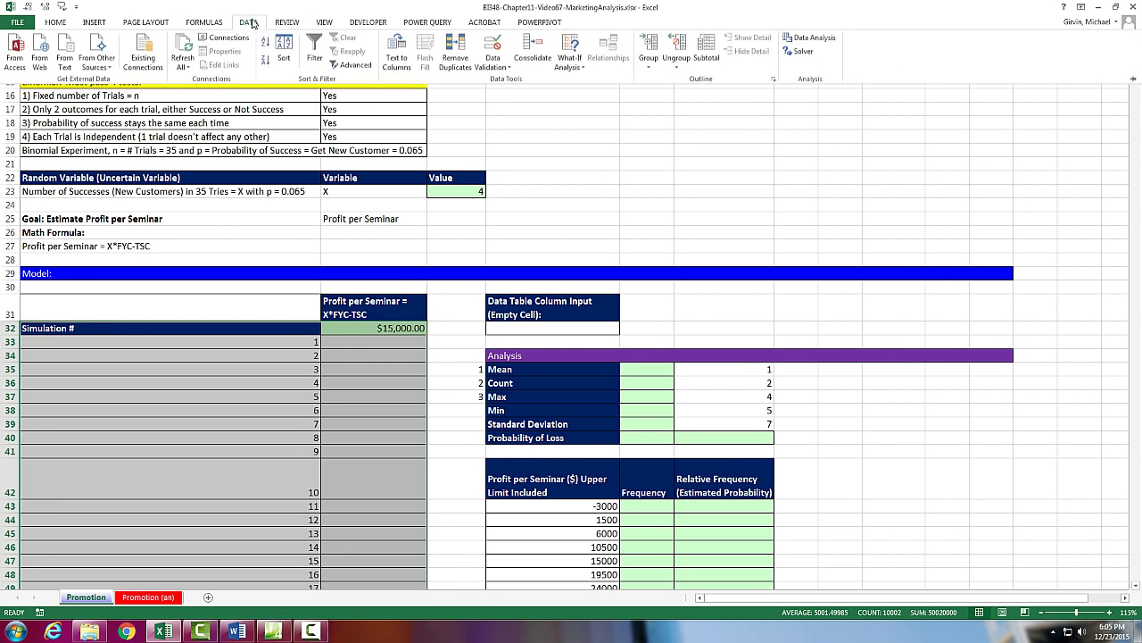
{"action": "left_click", "coordinate": [576, 72]}
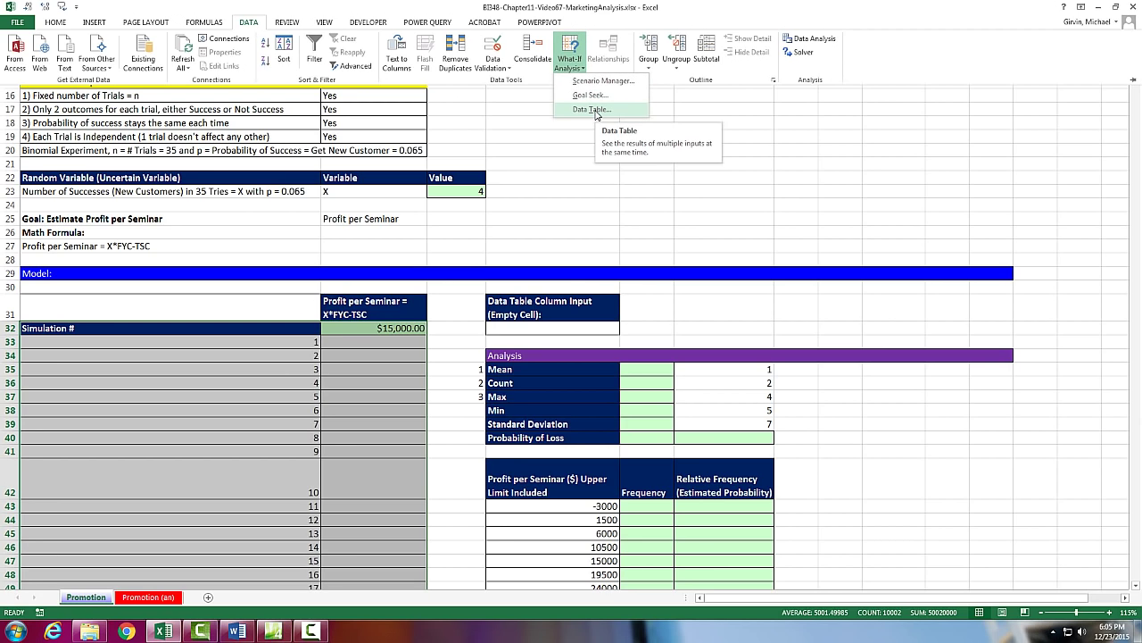
{"action": "key", "text": "Escape"}
{"action": "key", "text": "Escape"}
{"action": "key", "text": "alt"}
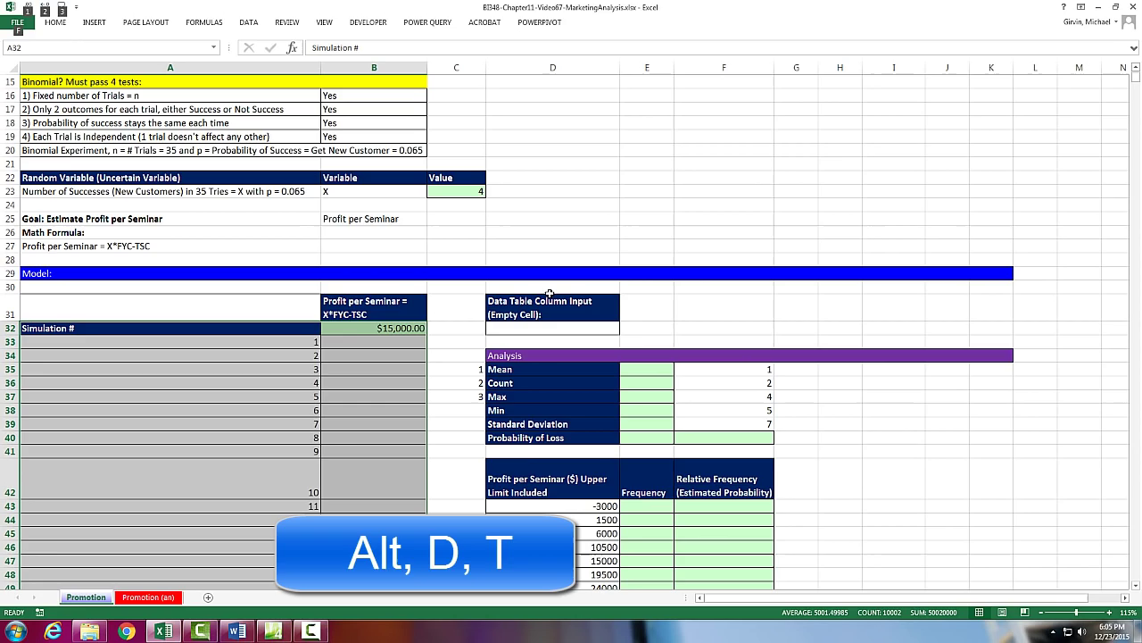
{"action": "key", "text": "d"}
{"action": "key", "text": "t"}
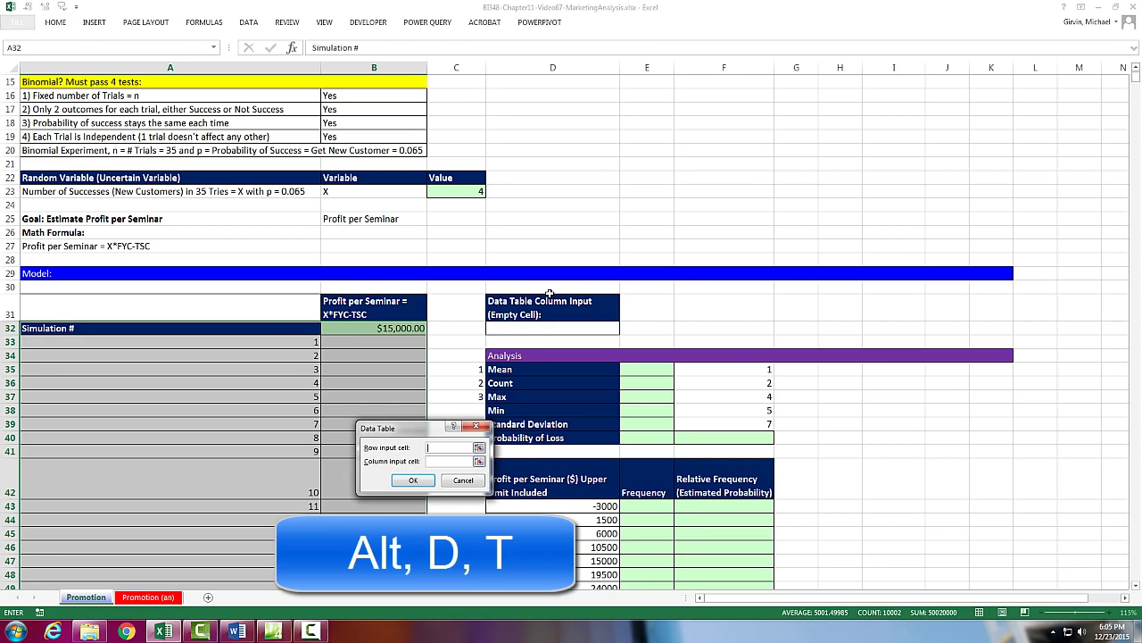
{"action": "left_click_drag", "start_coordinate": [438, 430], "coordinate": [463, 347]}
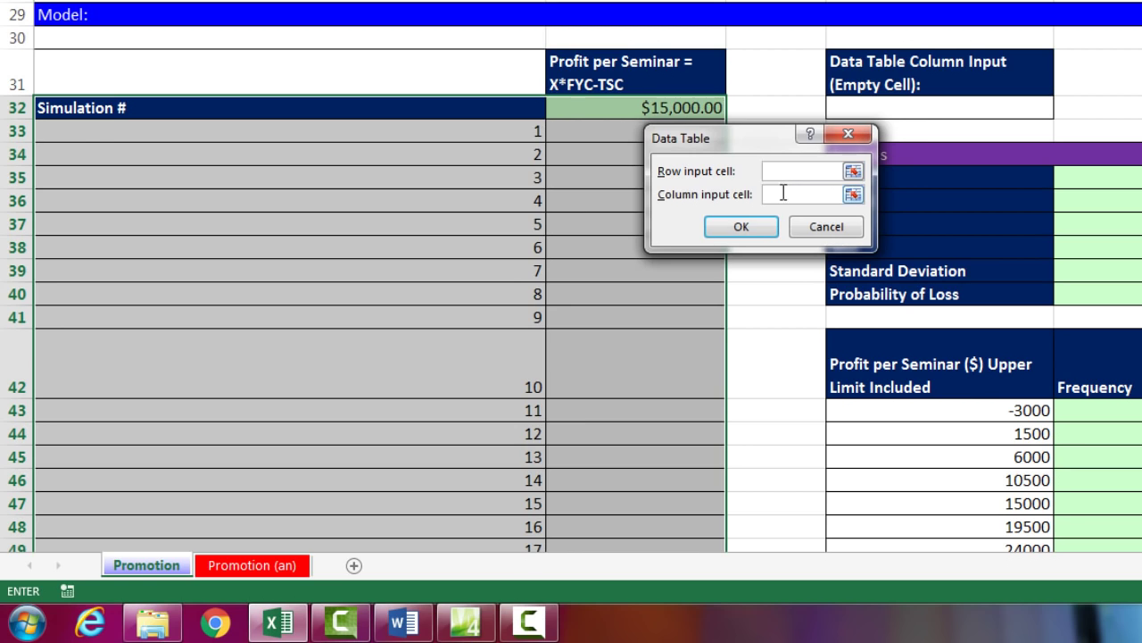
{"action": "left_click", "coordinate": [786, 194]}
{"action": "left_click", "coordinate": [949, 108]}
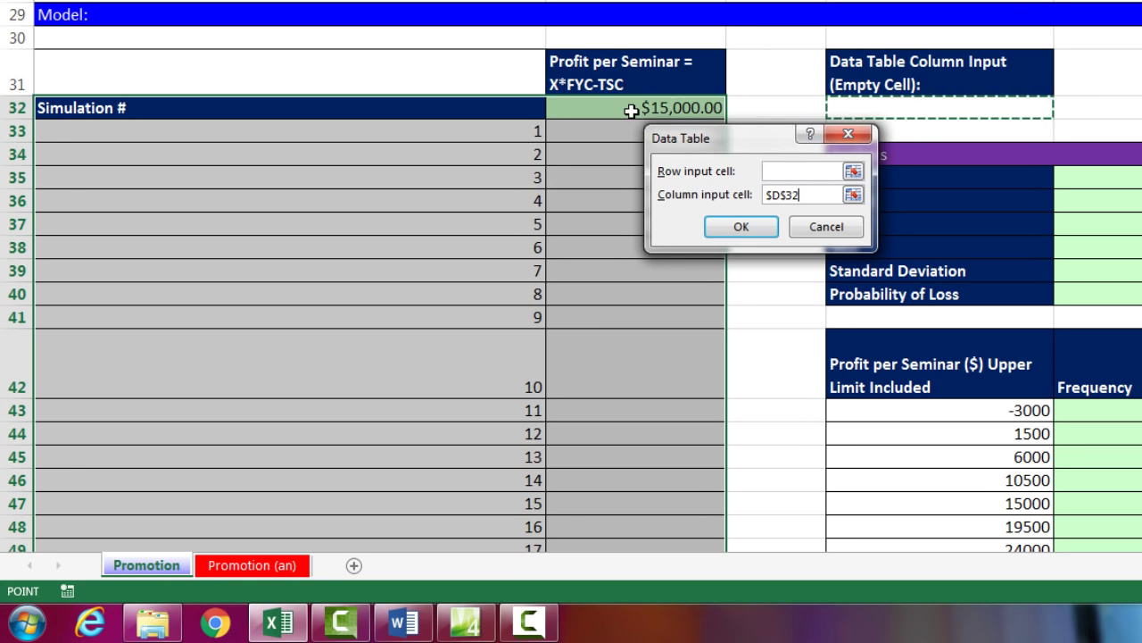
{"action": "left_click", "coordinate": [741, 229]}
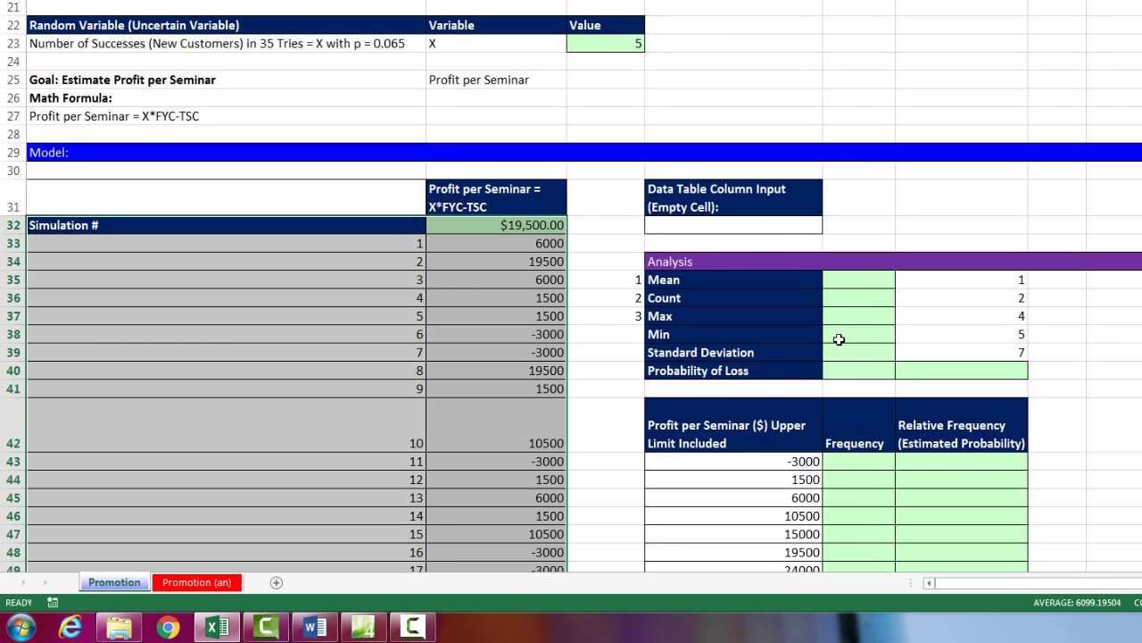
{"action": "scroll", "coordinate": [810, 349], "scroll_direction": "up", "scroll_amount": 4}
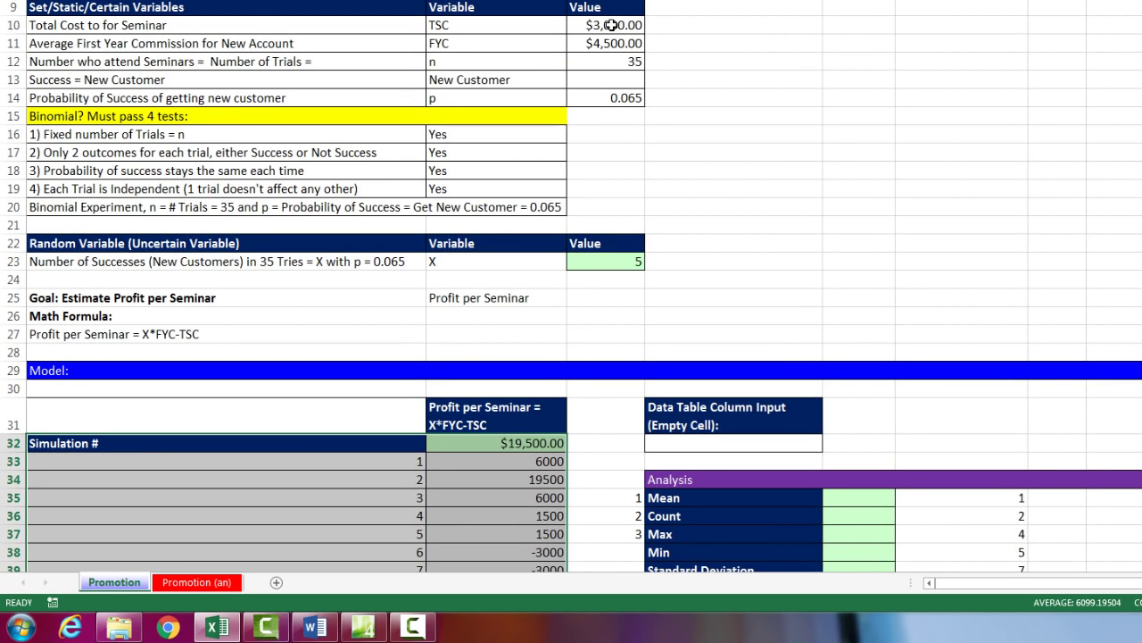
{"action": "left_click", "coordinate": [627, 104]}
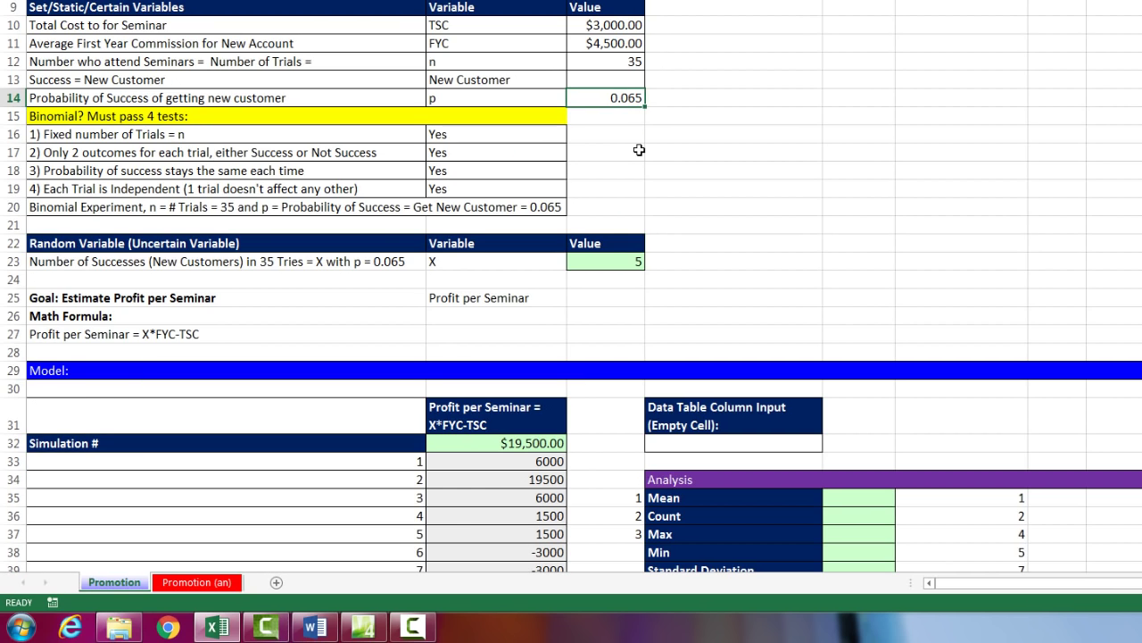
{"action": "left_click", "coordinate": [617, 63]}
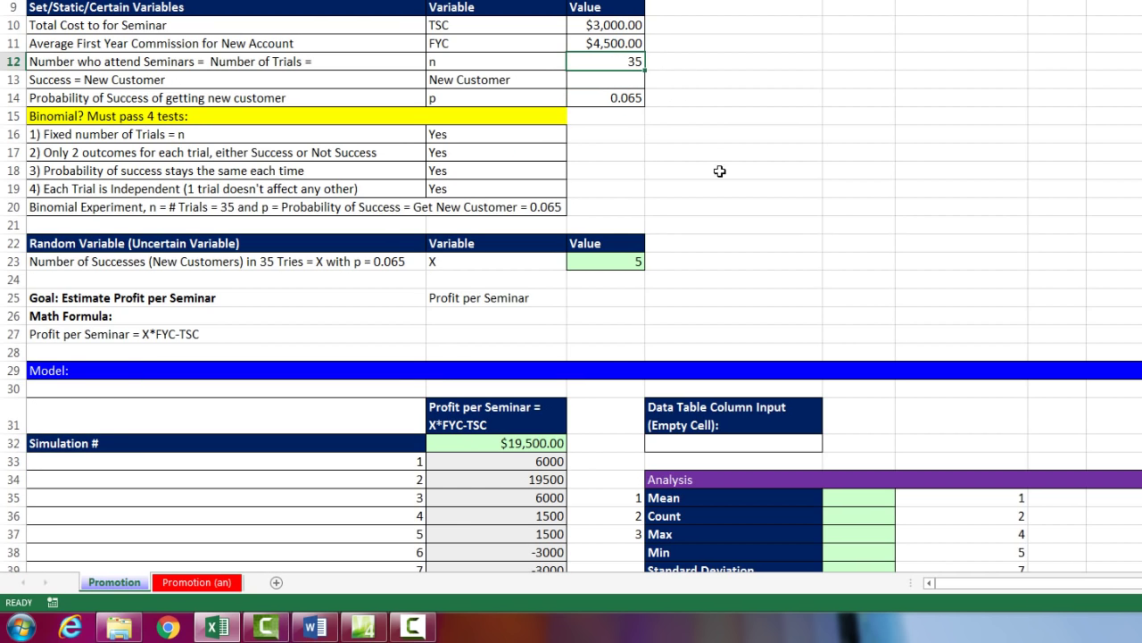
{"action": "scroll", "coordinate": [646, 232], "scroll_direction": "down", "scroll_amount": 2}
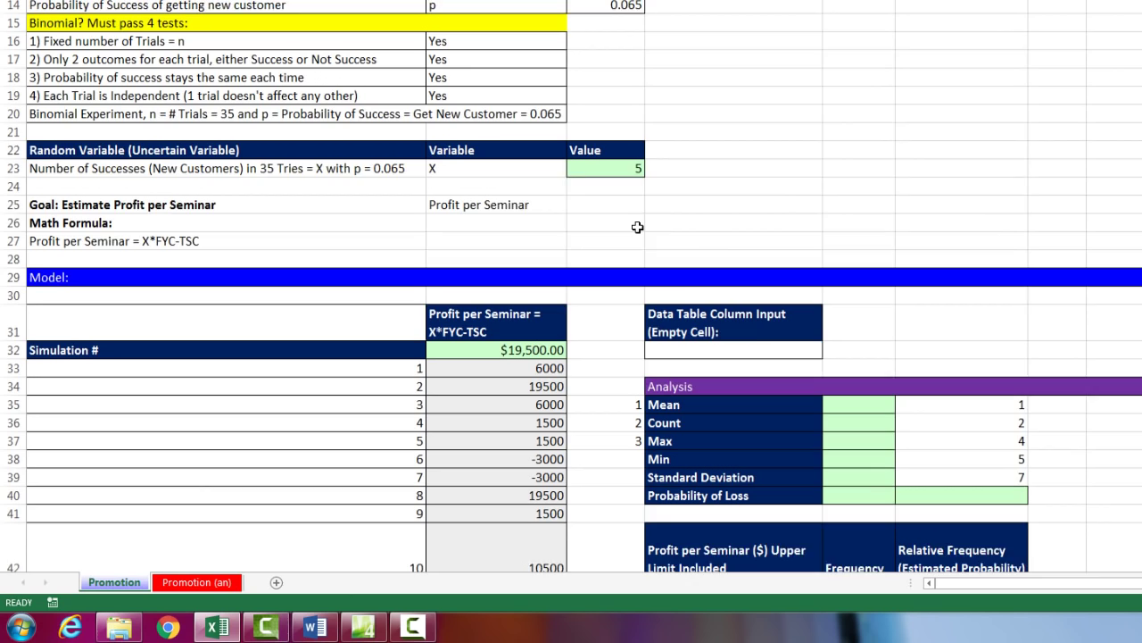
{"action": "scroll", "coordinate": [646, 232], "scroll_direction": "down", "scroll_amount": 1}
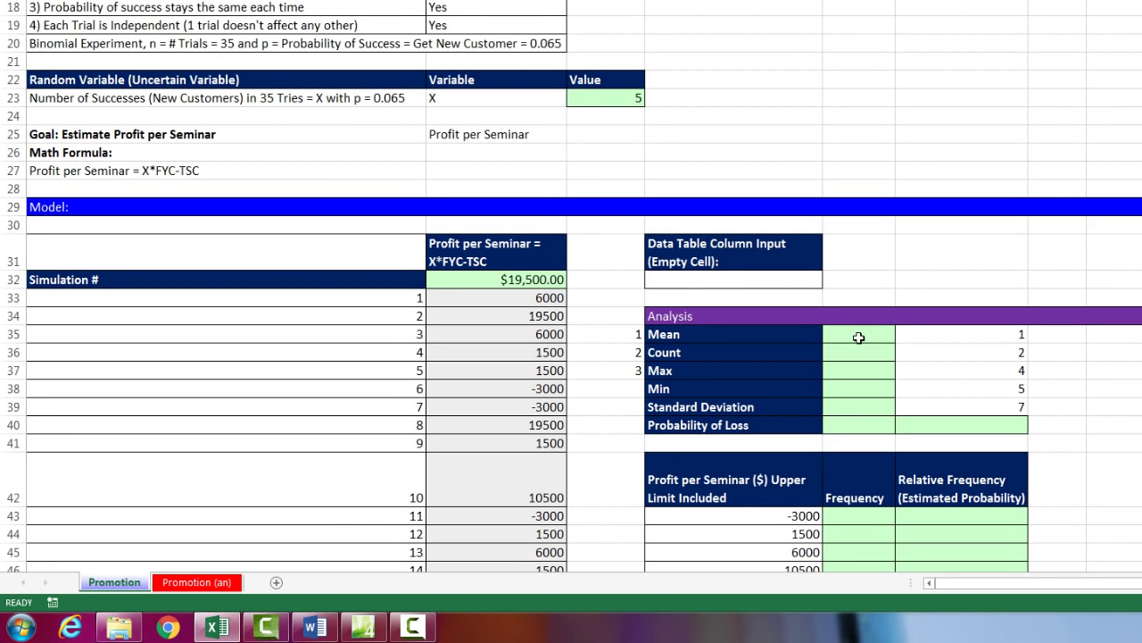
- Start an AGGREGATE formula in the Mean cell E35, then cancel it
{"action": "left_click", "coordinate": [859, 335]}
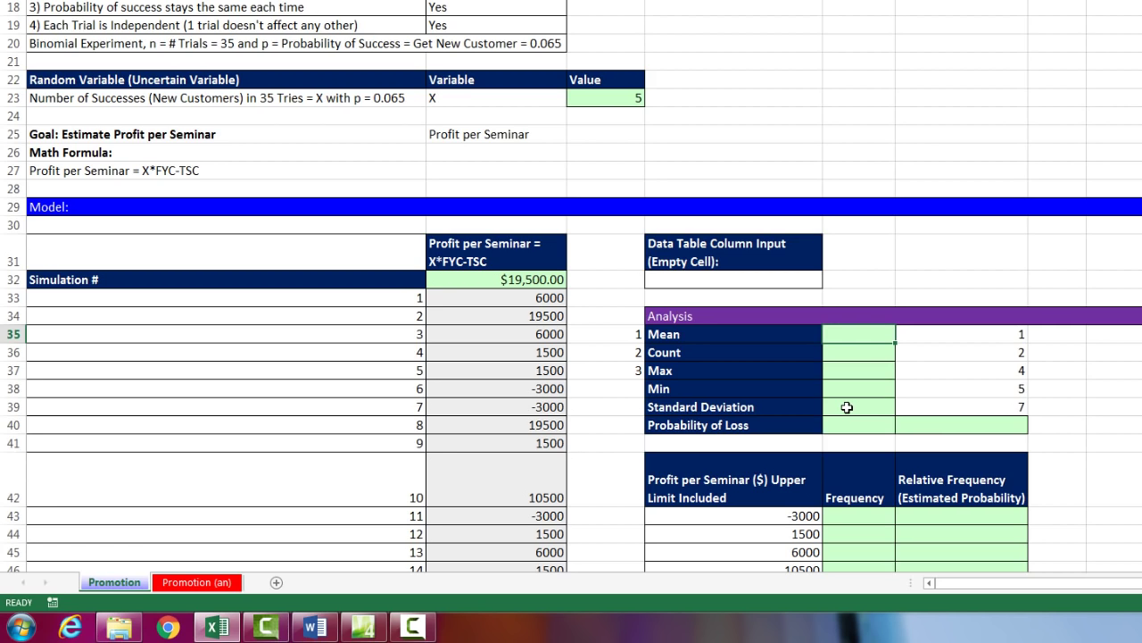
{"action": "type", "text": "=ag"}
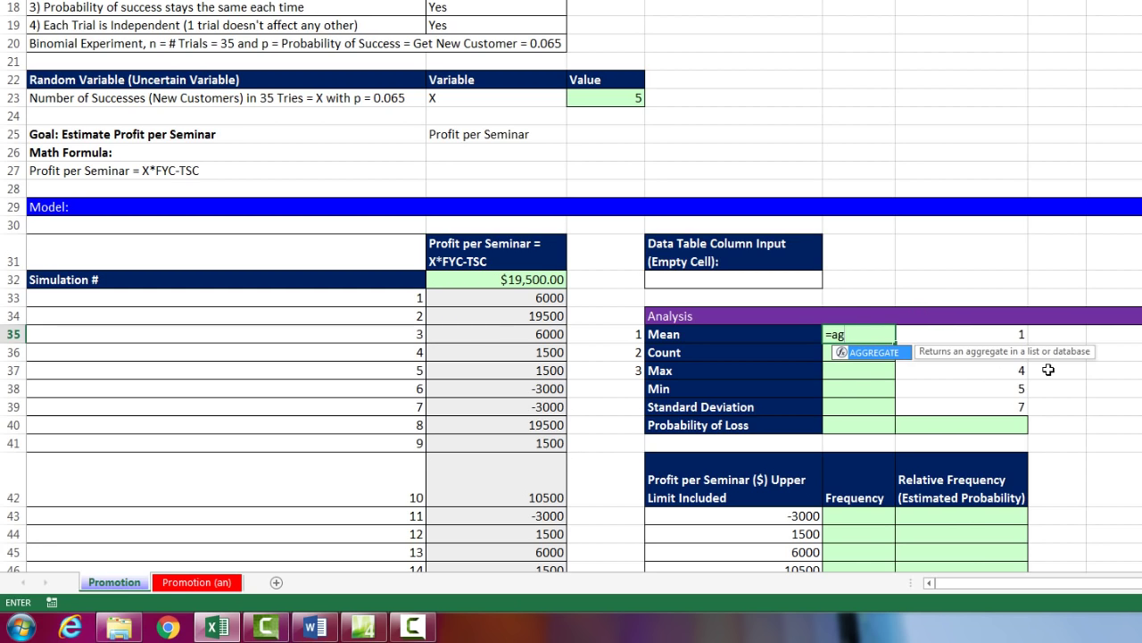
{"action": "key", "text": "Tab"}
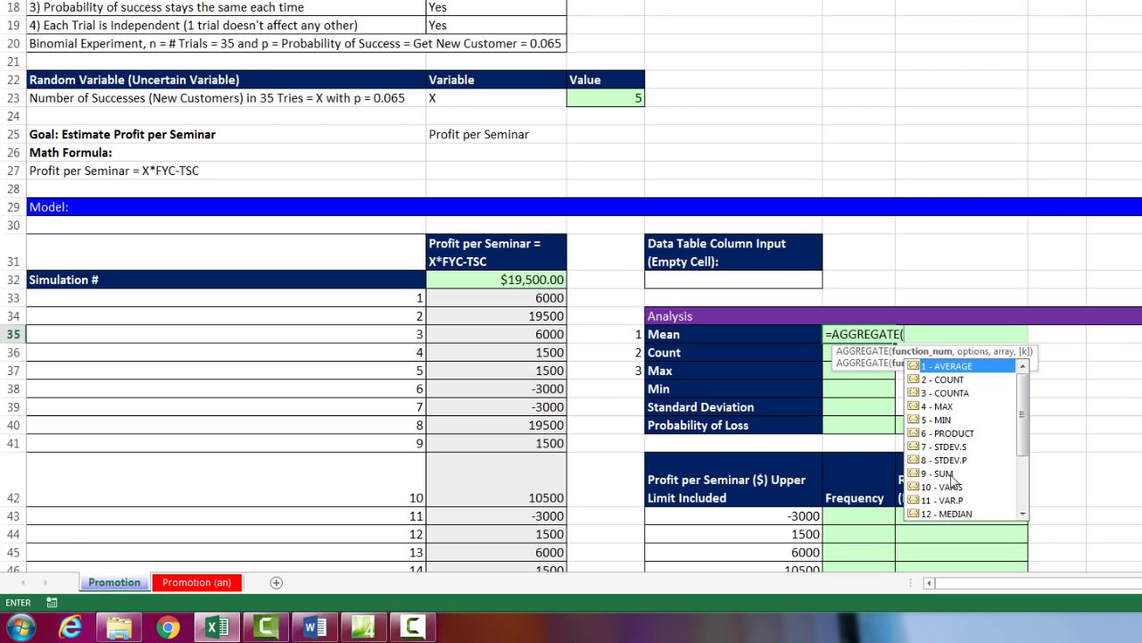
{"action": "scroll", "coordinate": [1024, 419], "scroll_direction": "down", "scroll_amount": 3}
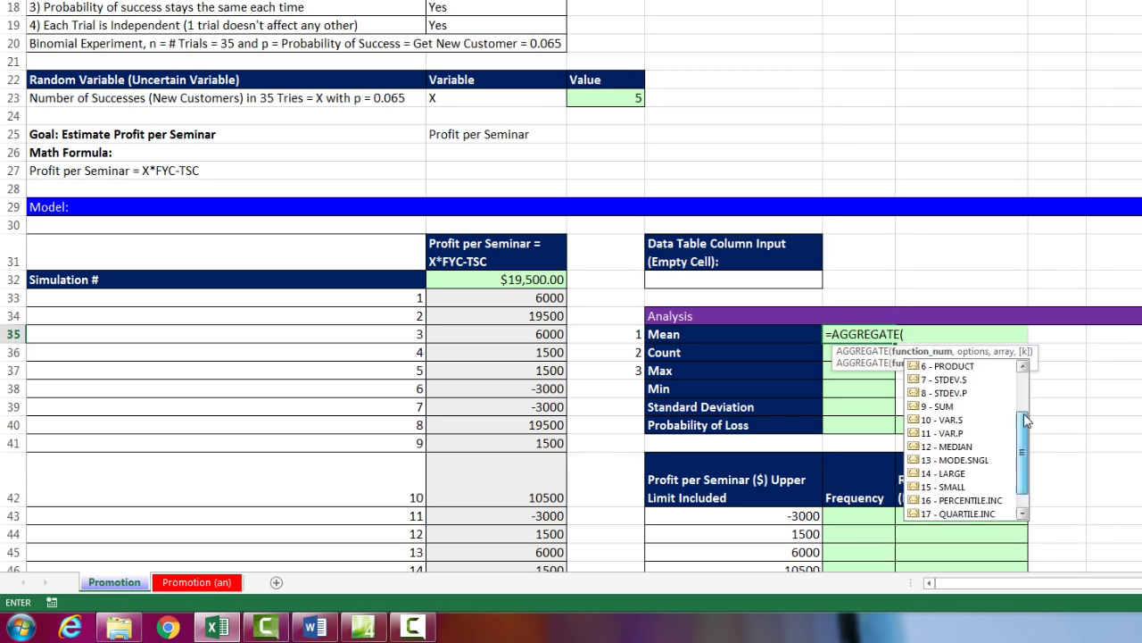
{"action": "left_click_drag", "start_coordinate": [1026, 421], "coordinate": [1027, 357]}
{"action": "key", "text": "Escape"}
{"action": "key", "text": "Escape"}
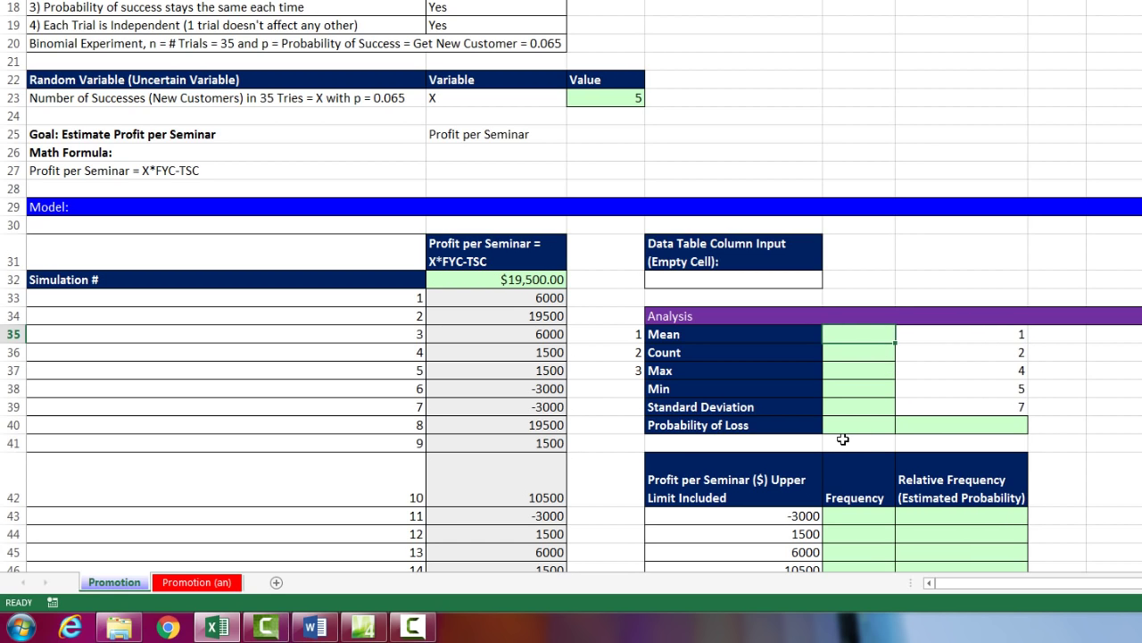
- Enter =AGGREGATE(F35,4,B33:B10032) in the Mean cell E35
{"action": "type", "text": "=agg"}
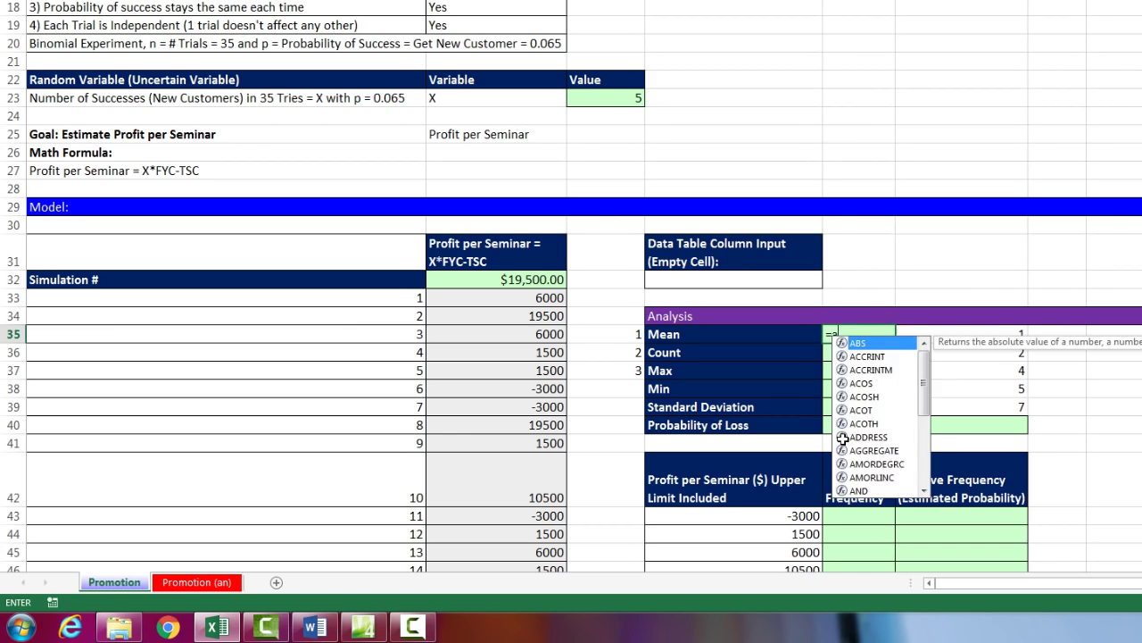
{"action": "key", "text": "Tab"}
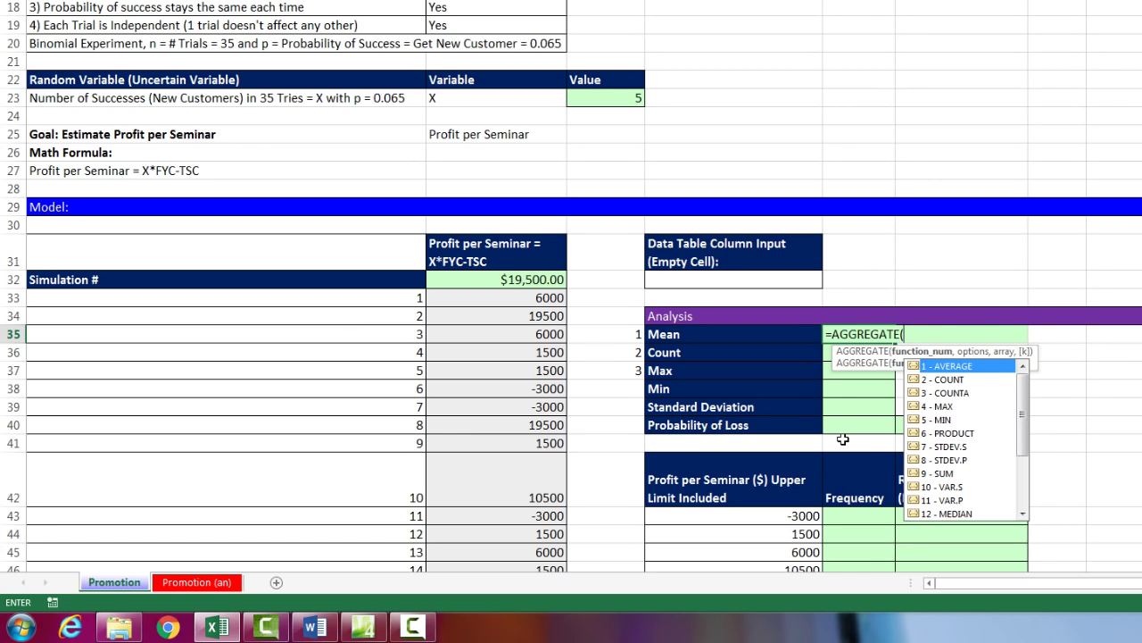
{"action": "key", "text": "Right"}
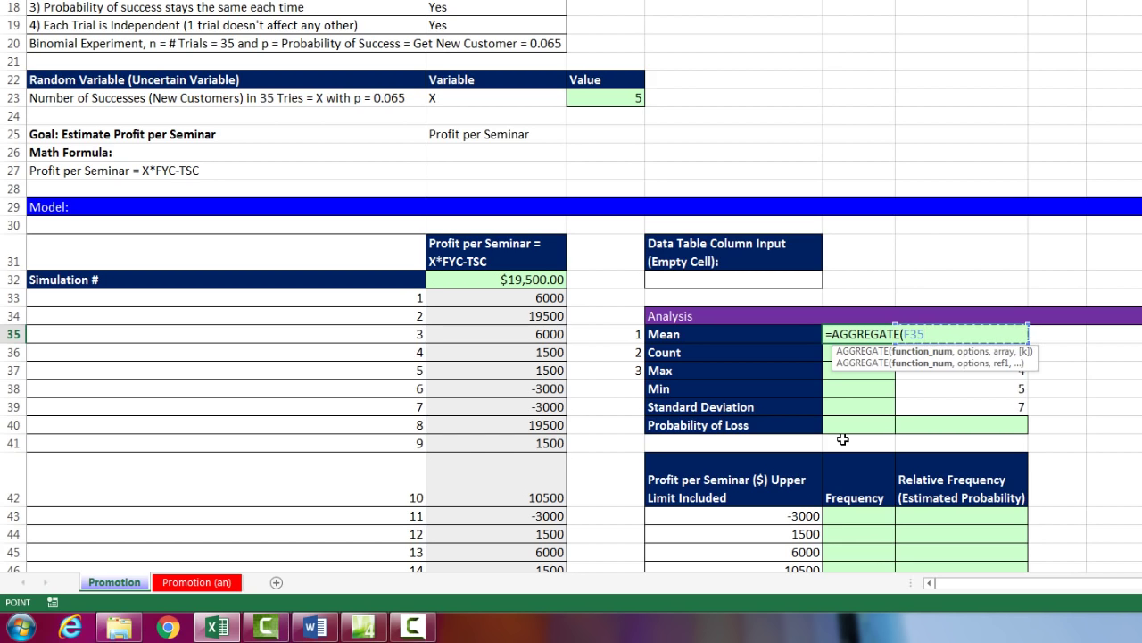
{"action": "type", "text": ",4"}
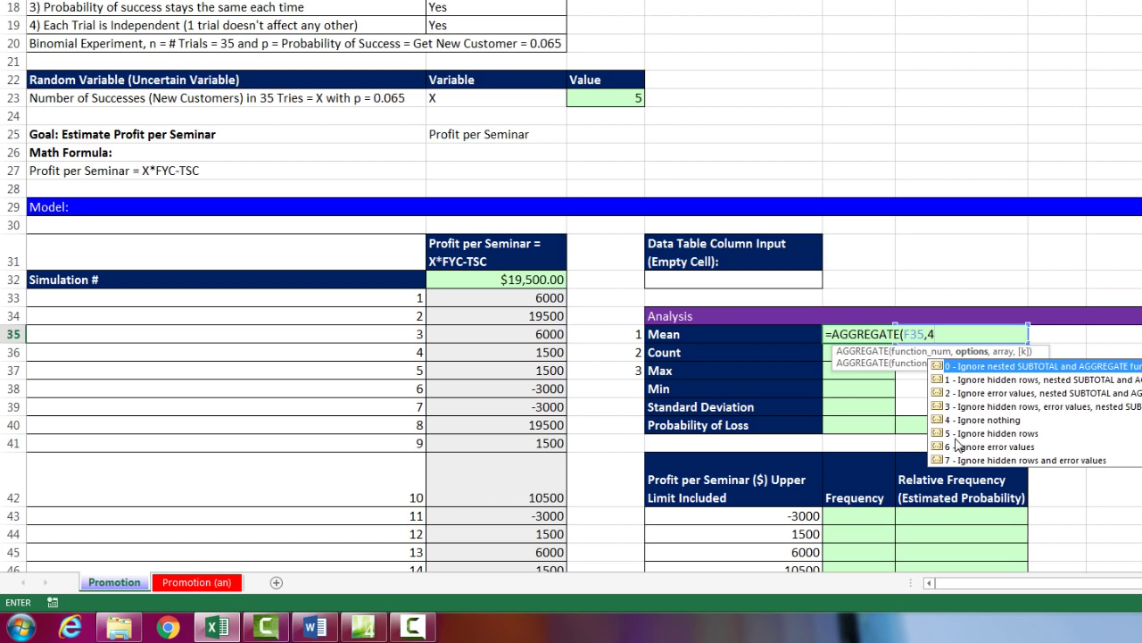
{"action": "type", "text": ","}
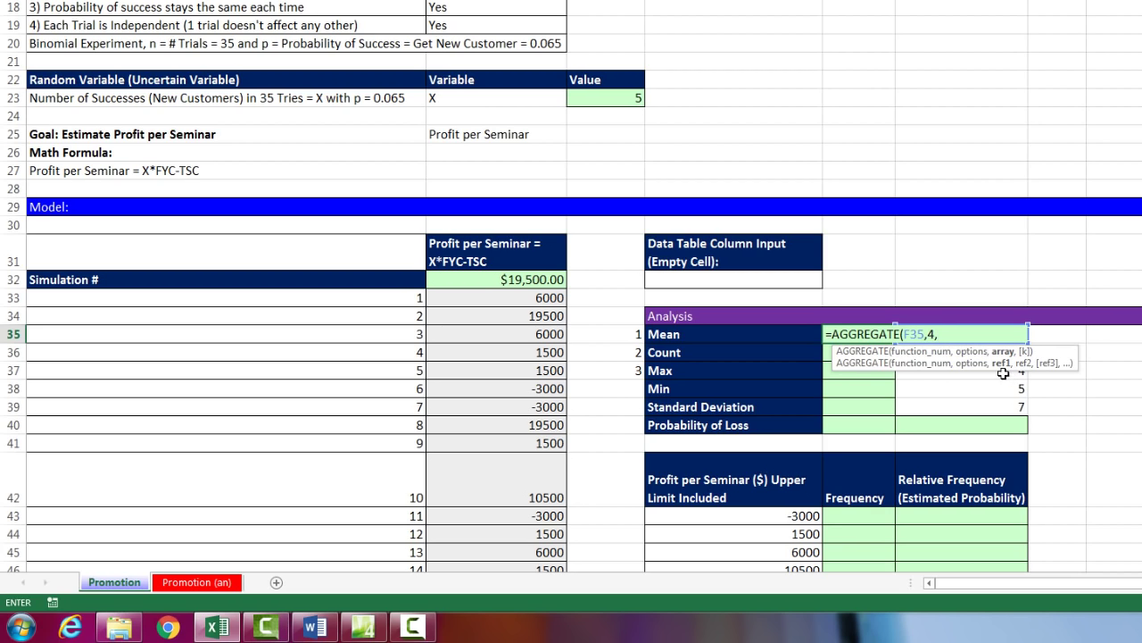
{"action": "left_click", "coordinate": [539, 296]}
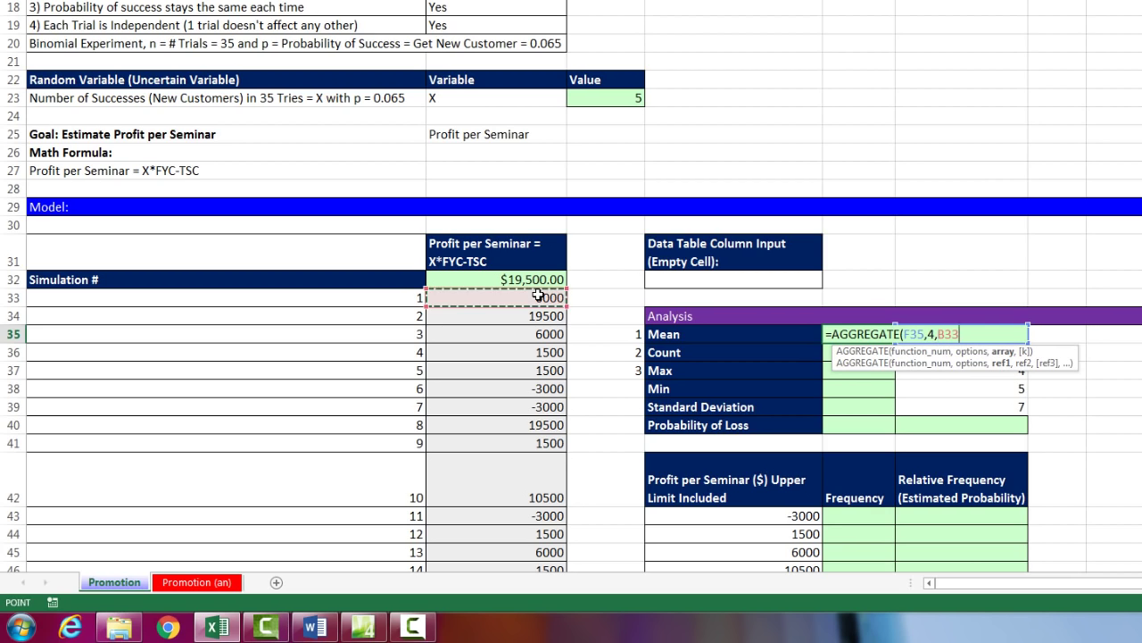
{"action": "key", "text": "ctrl+shift+Down"}
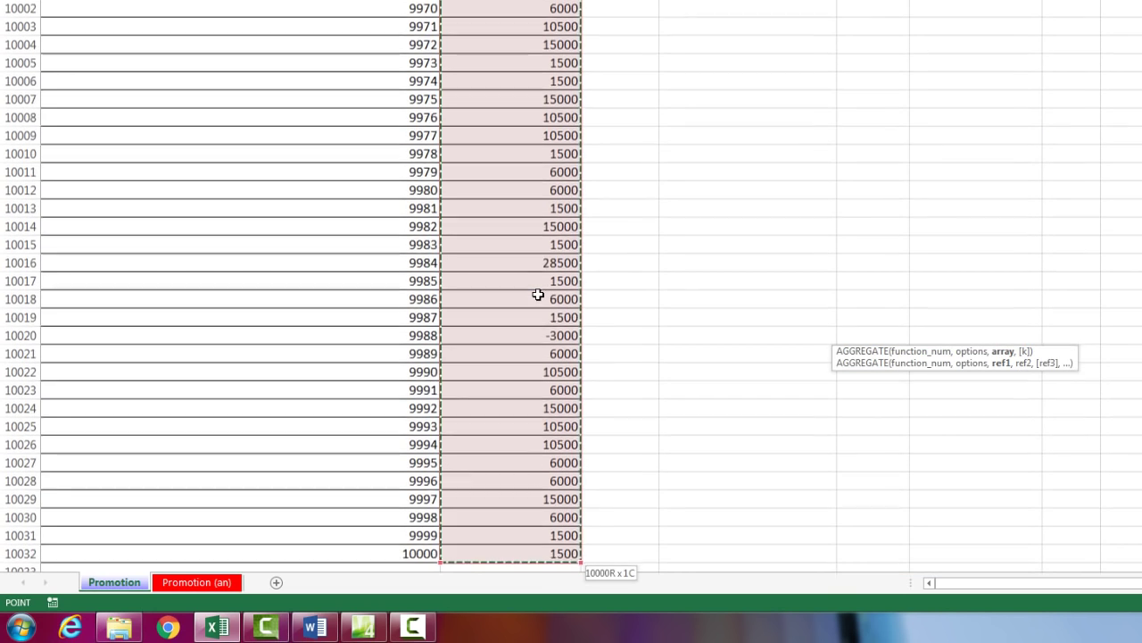
{"action": "scroll", "coordinate": [539, 295], "scroll_direction": "up", "scroll_amount": 6}
{"action": "key", "text": "ctrl+BackSpace"}
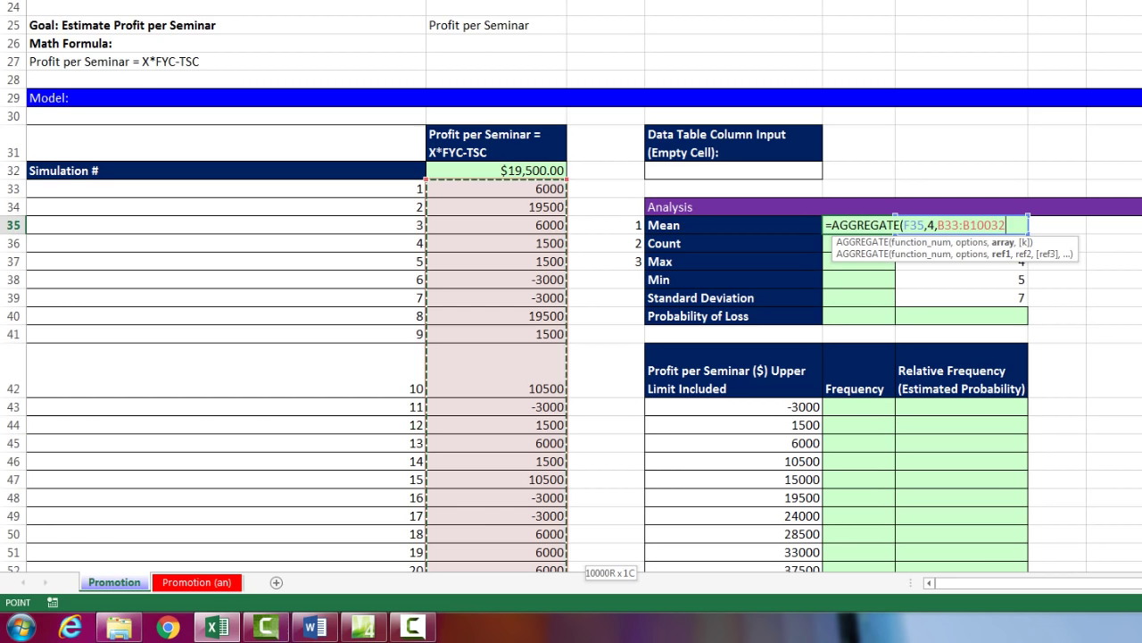
{"action": "type", "text": ")"}
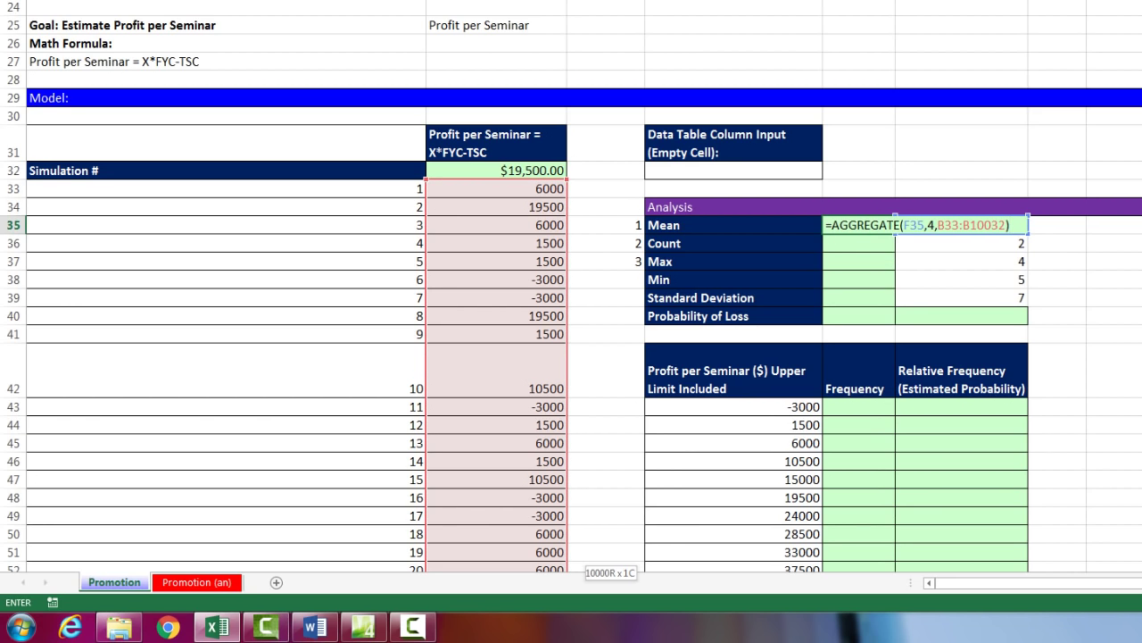
- Make the profit range absolute and copy the formula down through Standard Deviation
{"action": "left_click", "coordinate": [965, 225]}
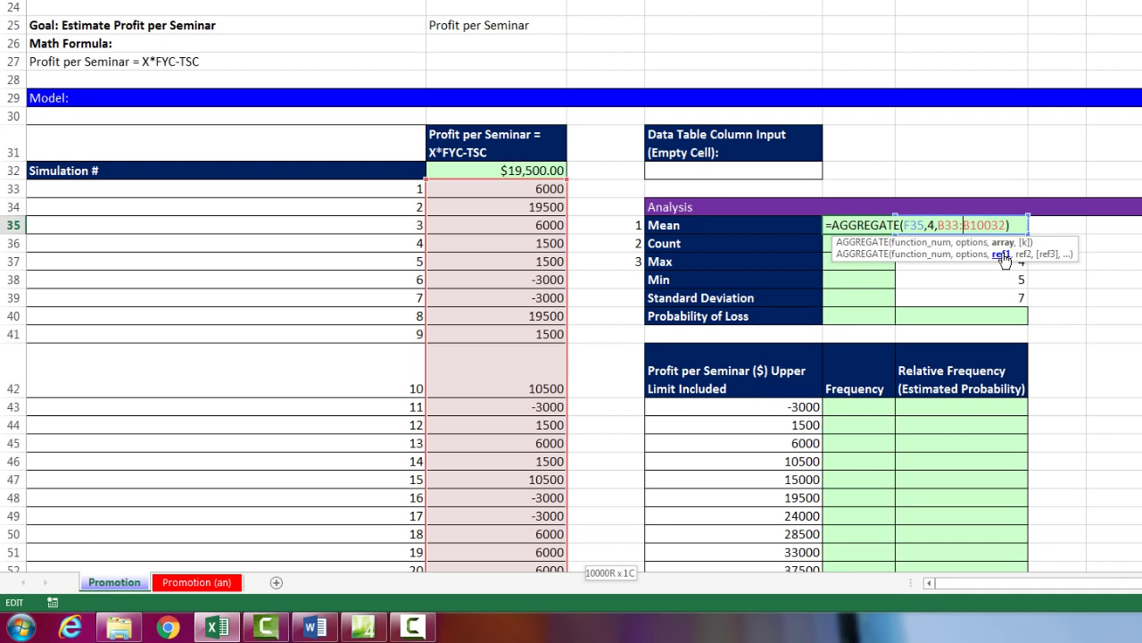
{"action": "left_click", "coordinate": [1001, 254]}
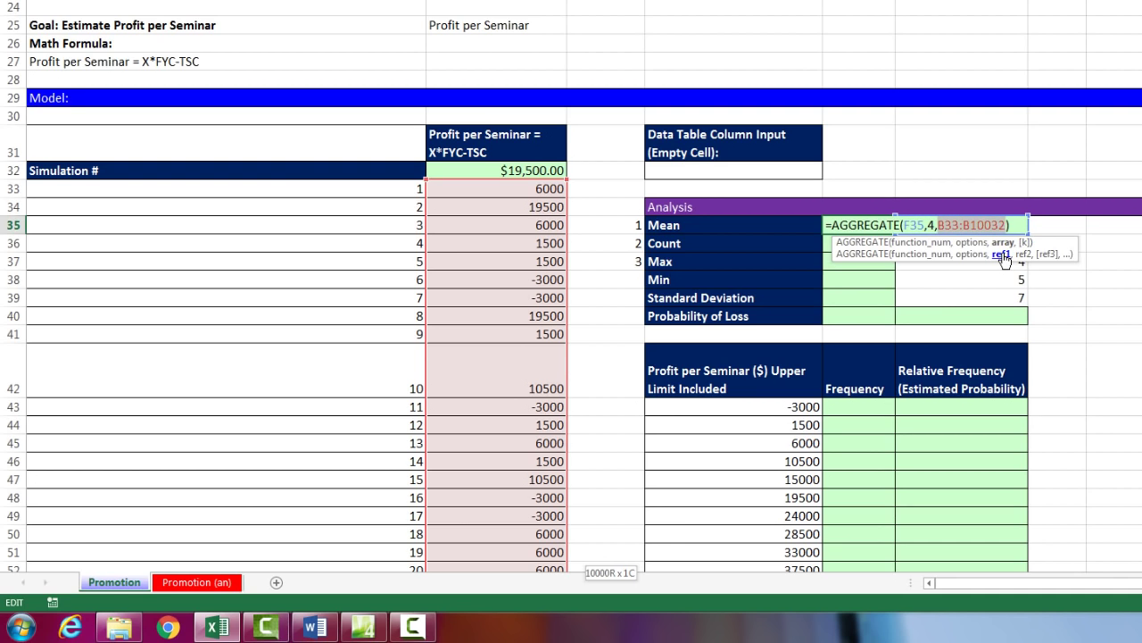
{"action": "key", "text": "F4"}
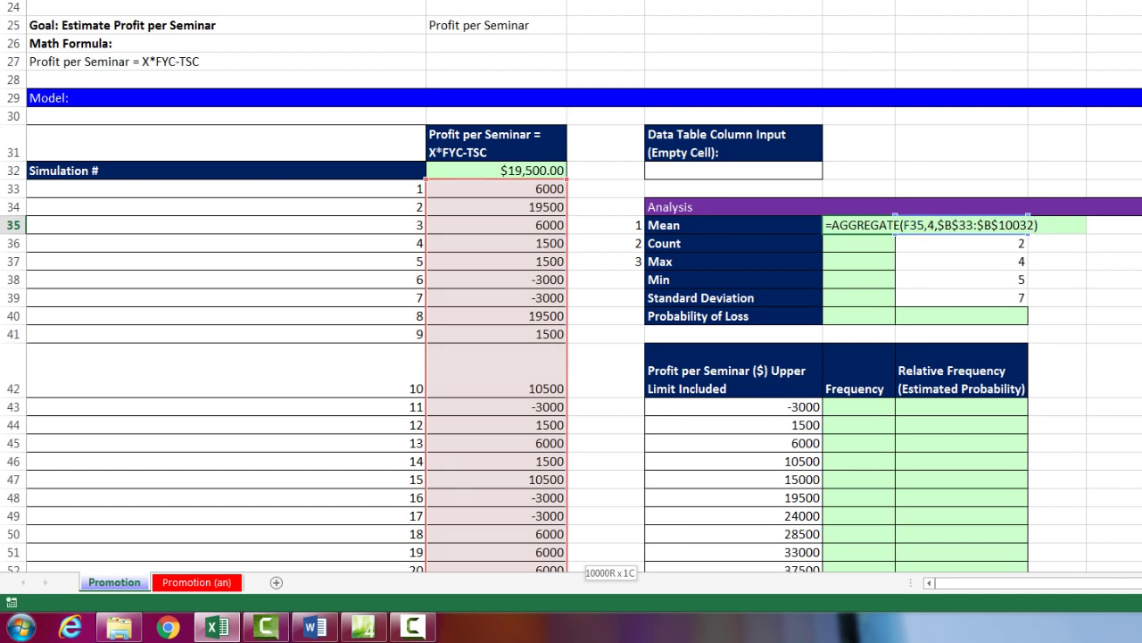
{"action": "key", "text": "ctrl+Return"}
{"action": "left_click_drag", "start_coordinate": [895, 234], "coordinate": [901, 307]}
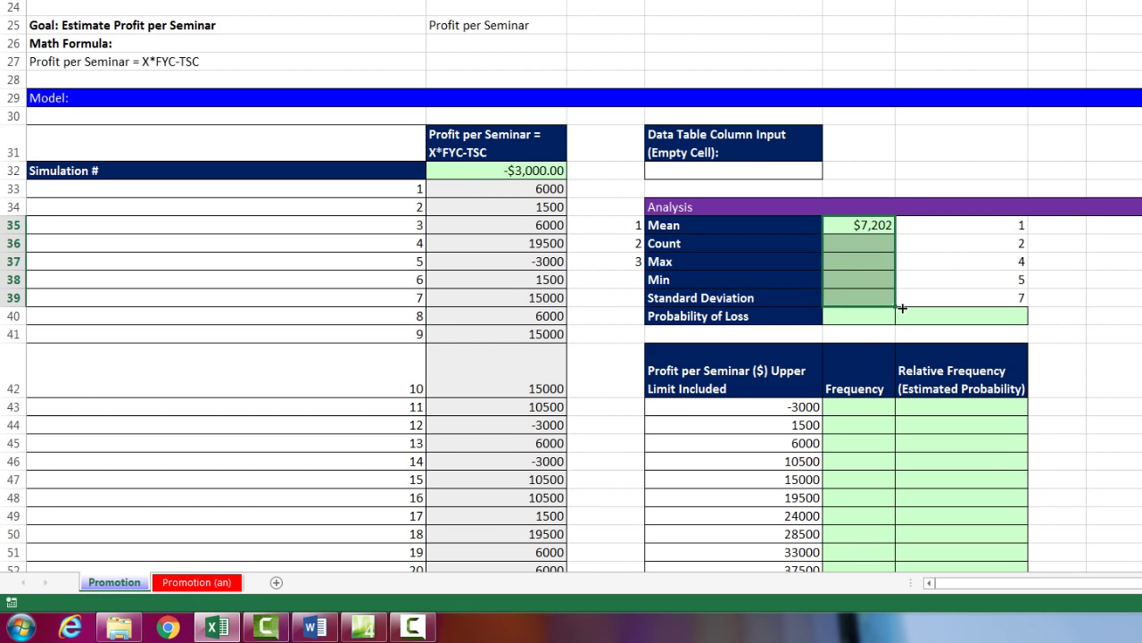
- Show Count as plain 10000 and compute Probability of Loss as =COUNTIFS(B33:B10032,"<0")/E36 (0.0928)
{"action": "left_click", "coordinate": [872, 244]}
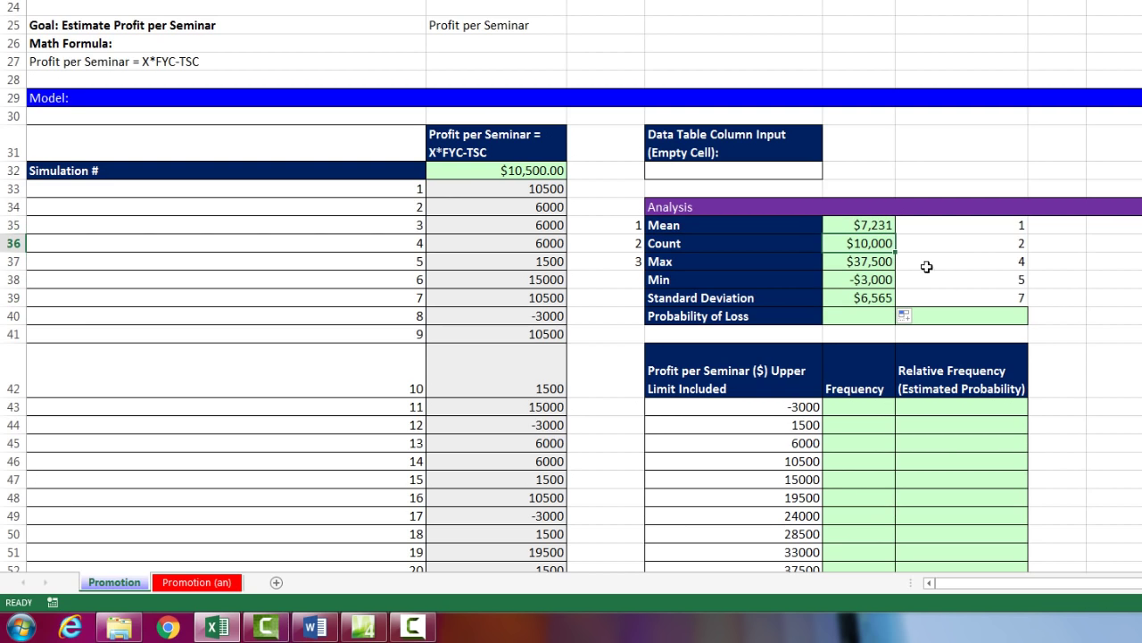
{"action": "key", "text": "ctrl+shift+grave"}
{"action": "left_click", "coordinate": [865, 318]}
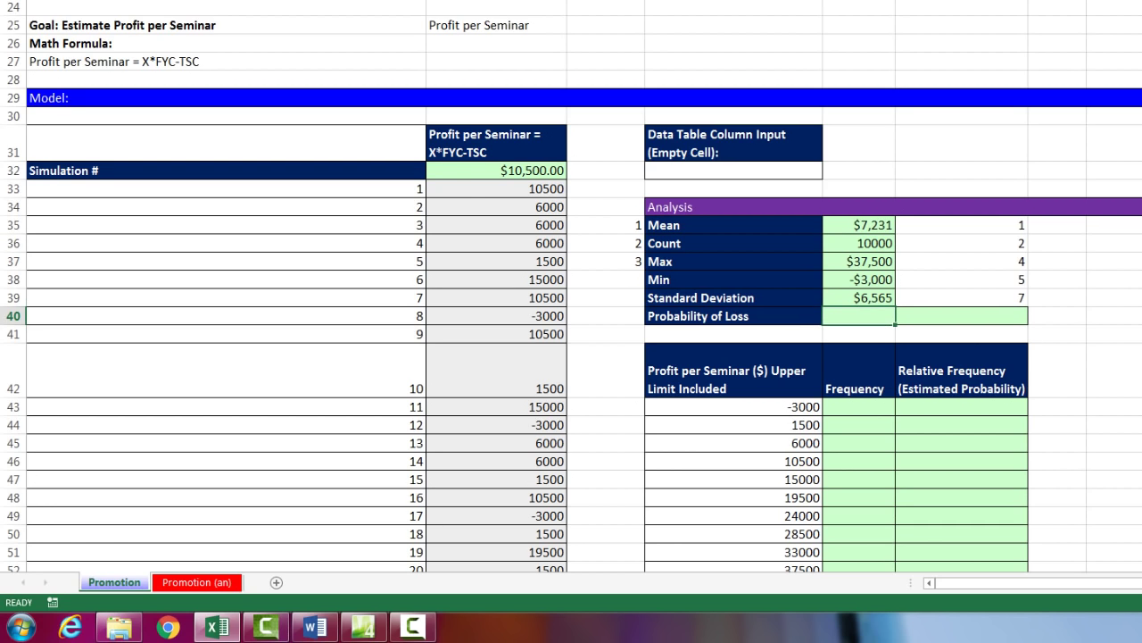
{"action": "type", "text": "=coun"}
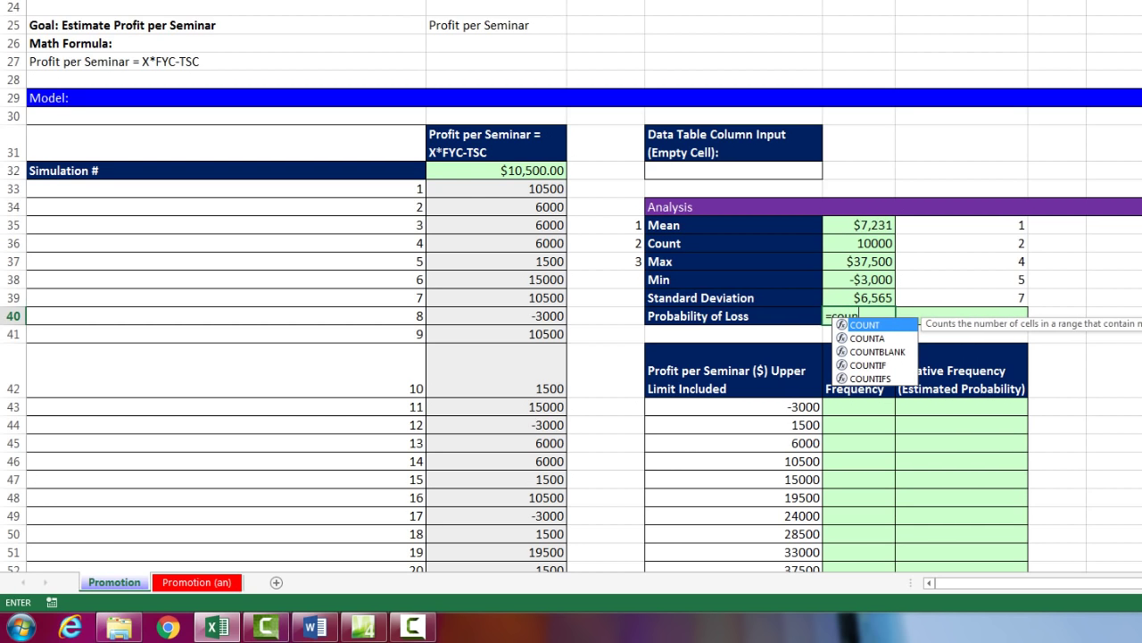
{"action": "type", "text": "tif"}
{"action": "key", "text": "Tab"}
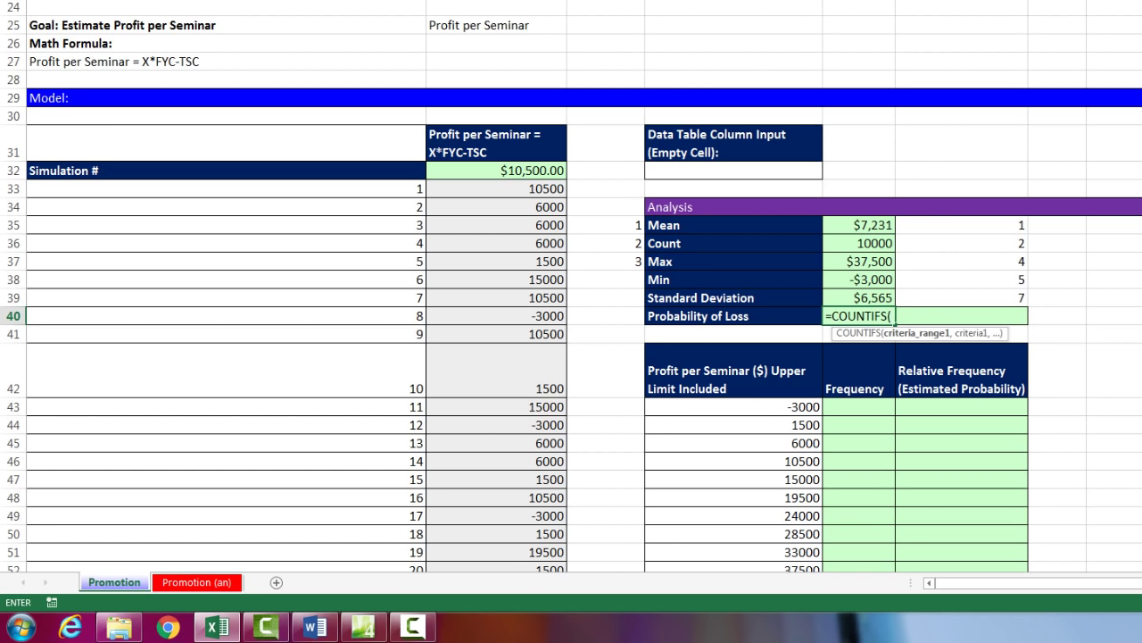
{"action": "left_click", "coordinate": [529, 189]}
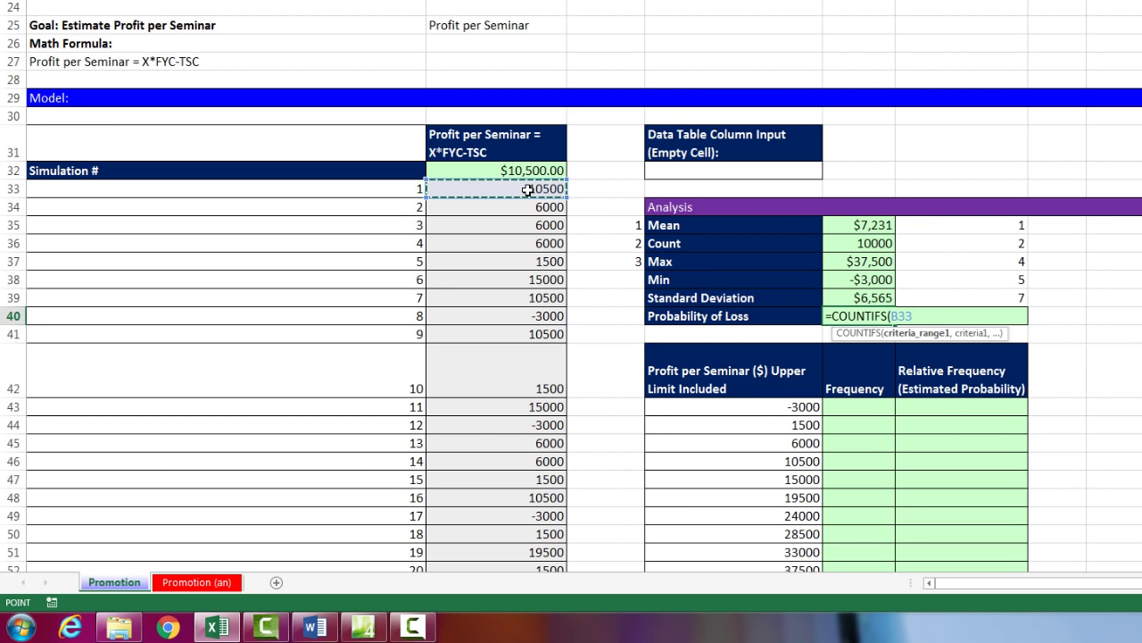
{"action": "key", "text": "ctrl+shift+Down"}
{"action": "type", "text": ",\"<0"}
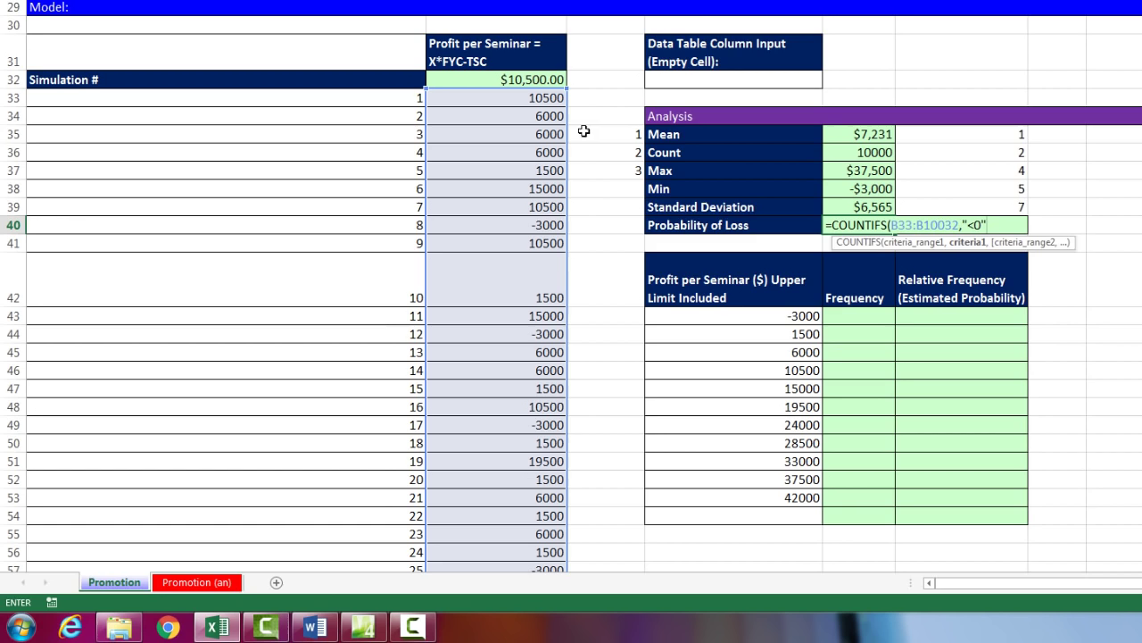
{"action": "left_click_drag", "start_coordinate": [963, 224], "coordinate": [989, 224]}
{"action": "left_click", "coordinate": [994, 223]}
{"action": "type", "text": ")"}
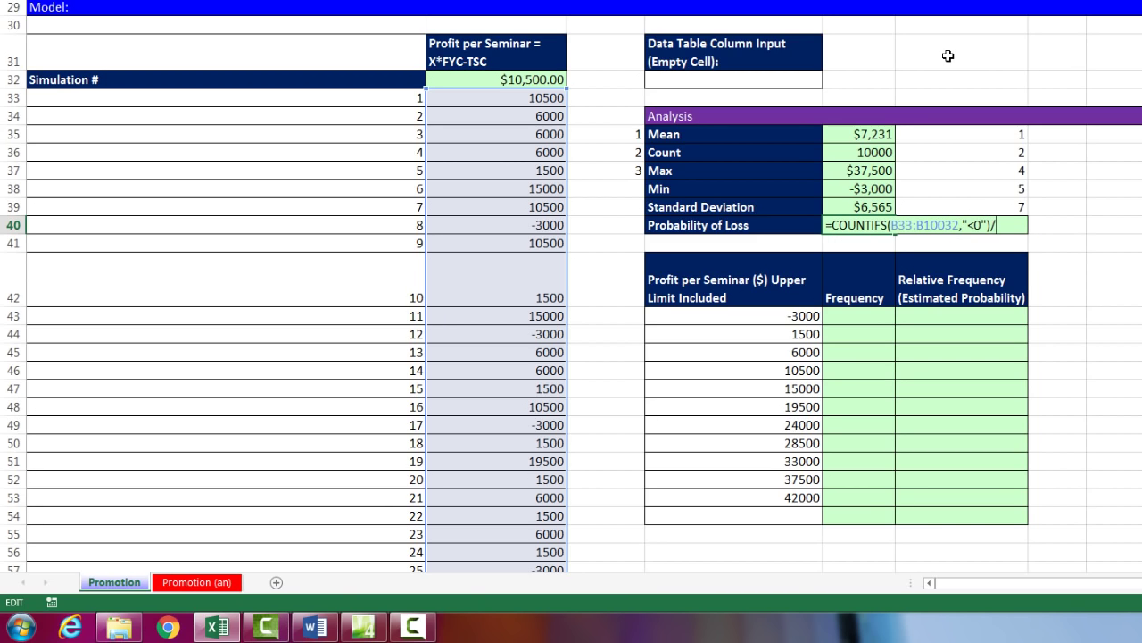
{"action": "type", "text": "/"}
{"action": "key", "text": "Up"}
{"action": "key", "text": "Up"}
{"action": "key", "text": "Up"}
{"action": "key", "text": "Up"}
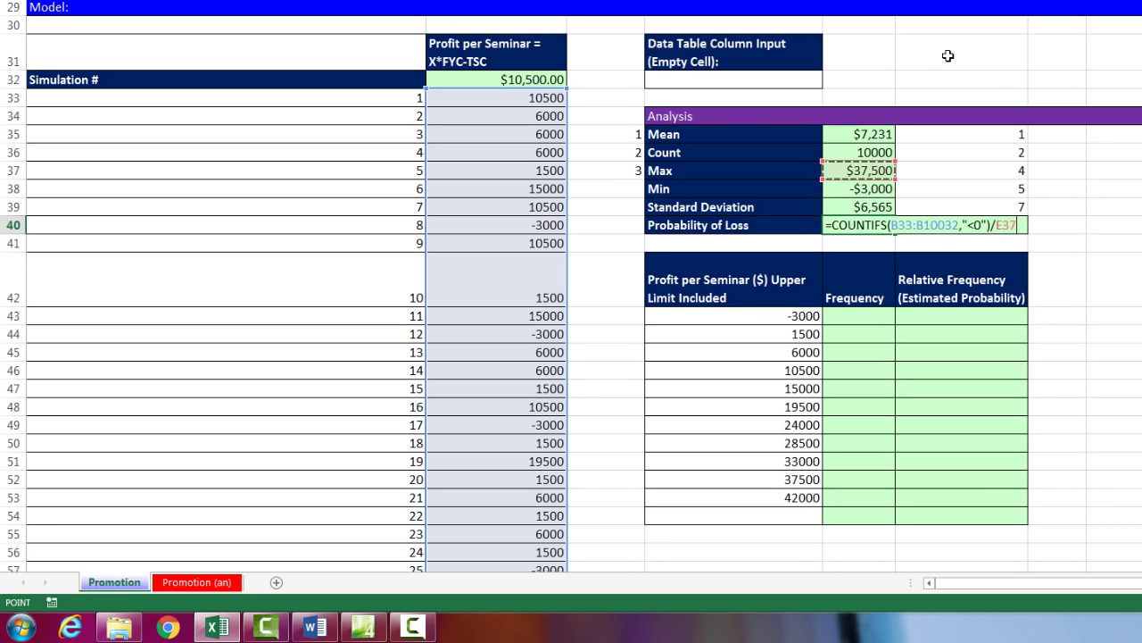
{"action": "key", "text": "Return"}
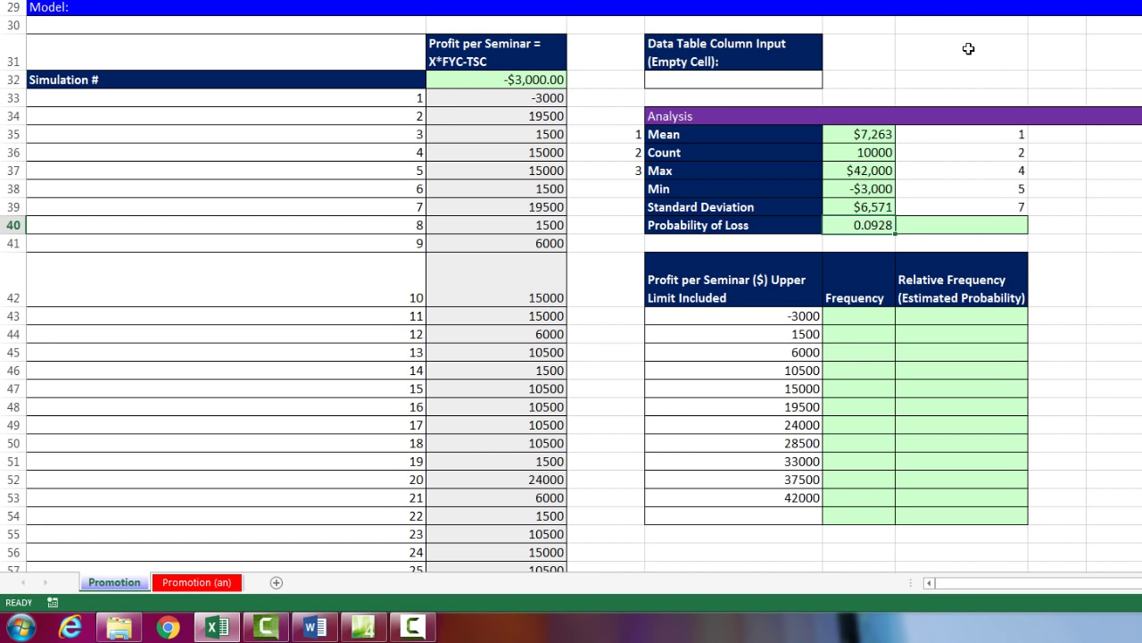
- Rerun the simulation four times with F9 and check the new Mean of $7,331
{"action": "key", "text": "F9"}
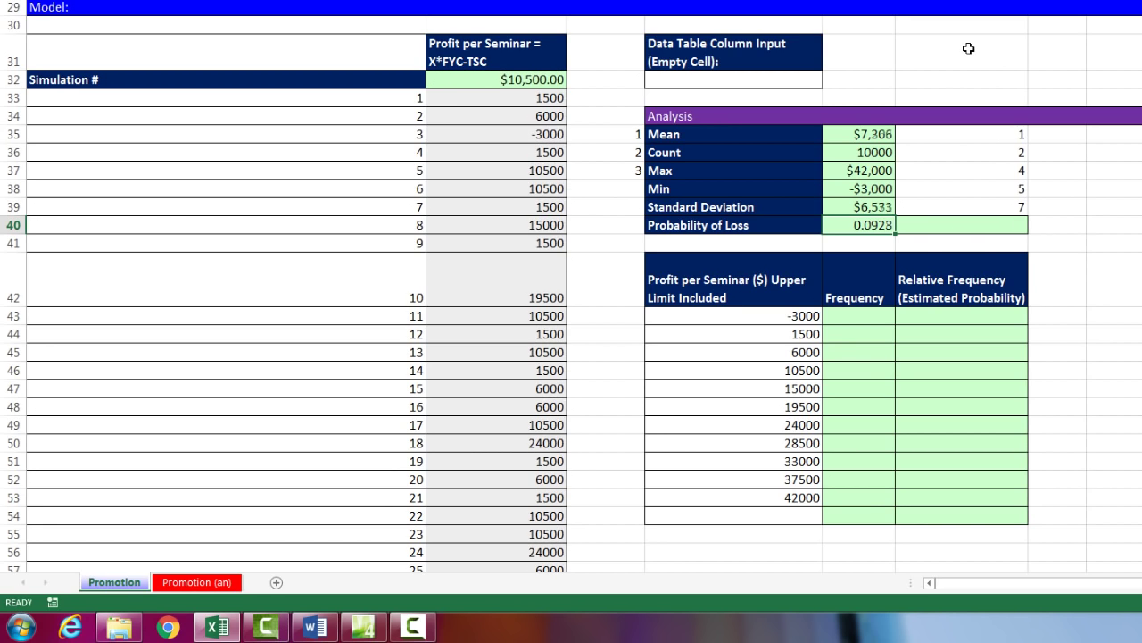
{"action": "key", "text": "F9"}
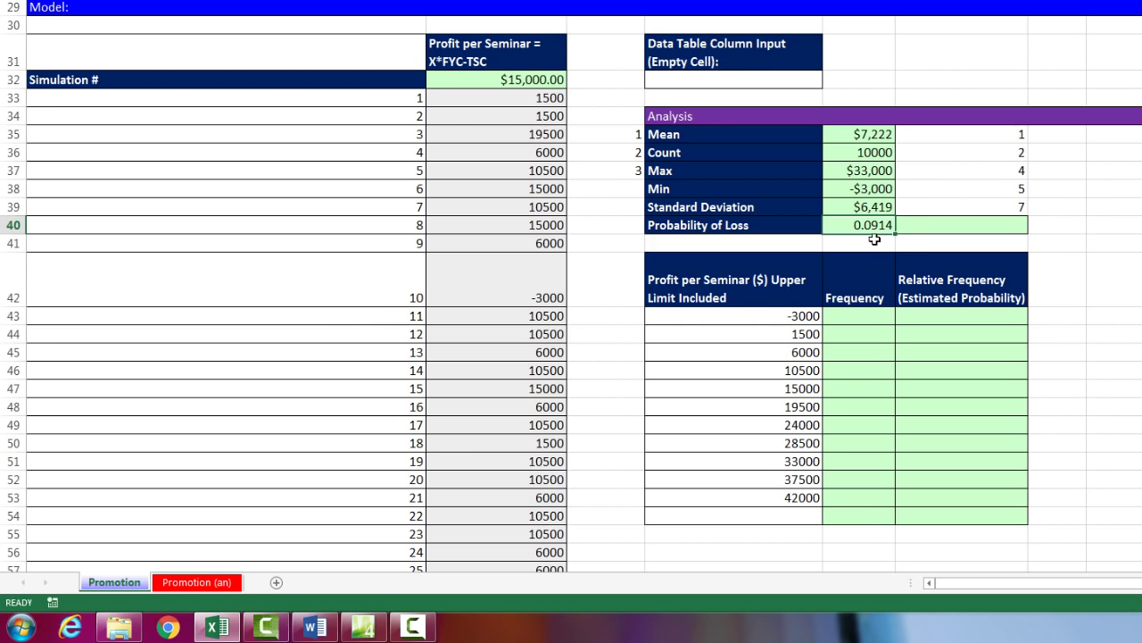
{"action": "key", "text": "F9"}
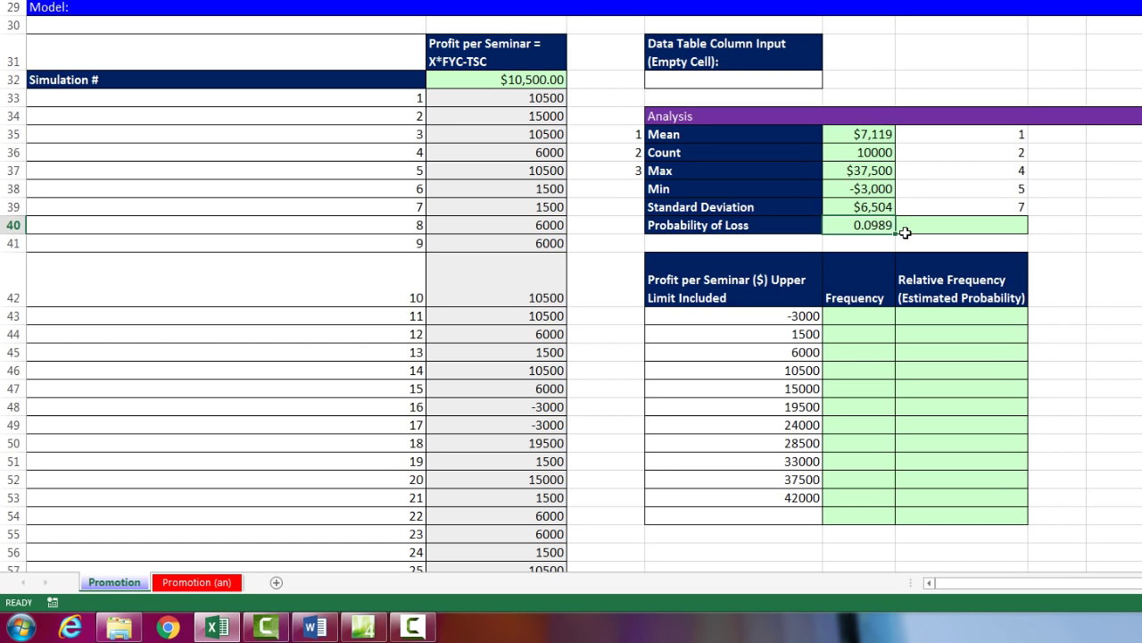
{"action": "key", "text": "F9"}
{"action": "key", "text": "F9"}
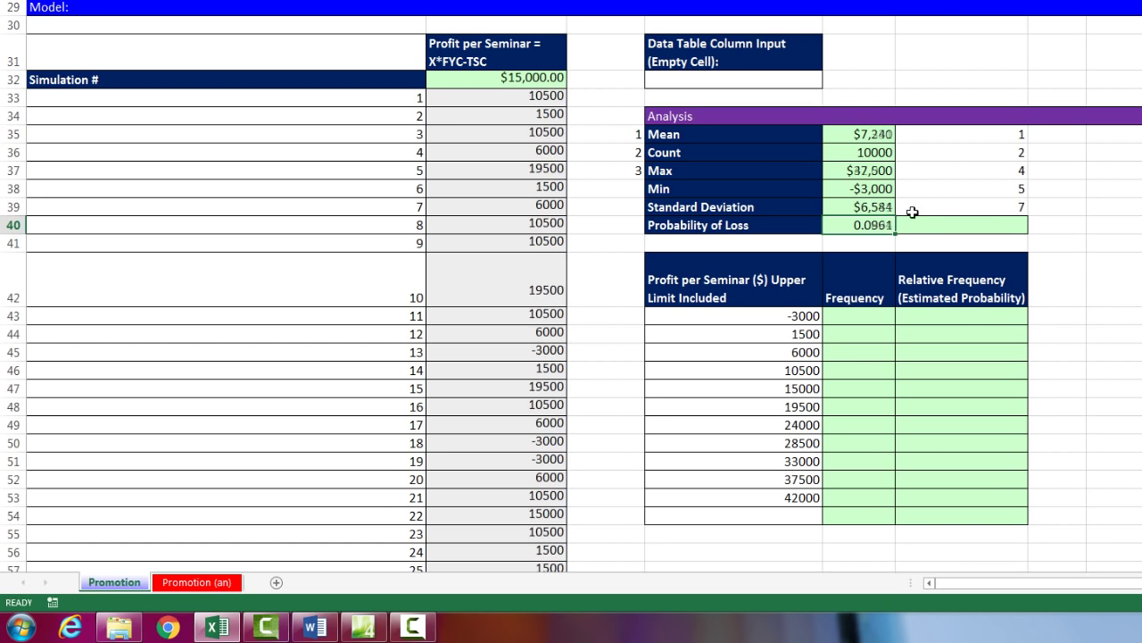
{"action": "left_click", "coordinate": [874, 136]}
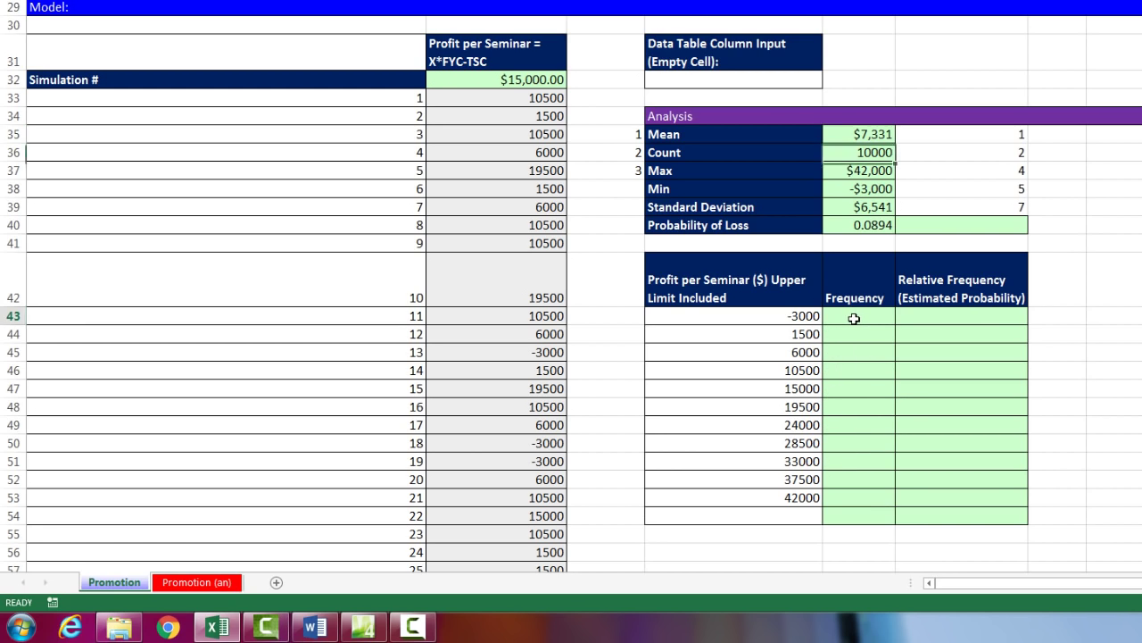
- Enter =FREQUENCY(B33:B10032,D43:D53) as an array formula across E43:E54
{"action": "mouse_move", "coordinate": [854, 319]}
{"action": "left_mouse_down"}
{"action": "mouse_move", "coordinate": [865, 434]}
{"action": "mouse_move", "coordinate": [848, 523]}
{"action": "left_mouse_up"}
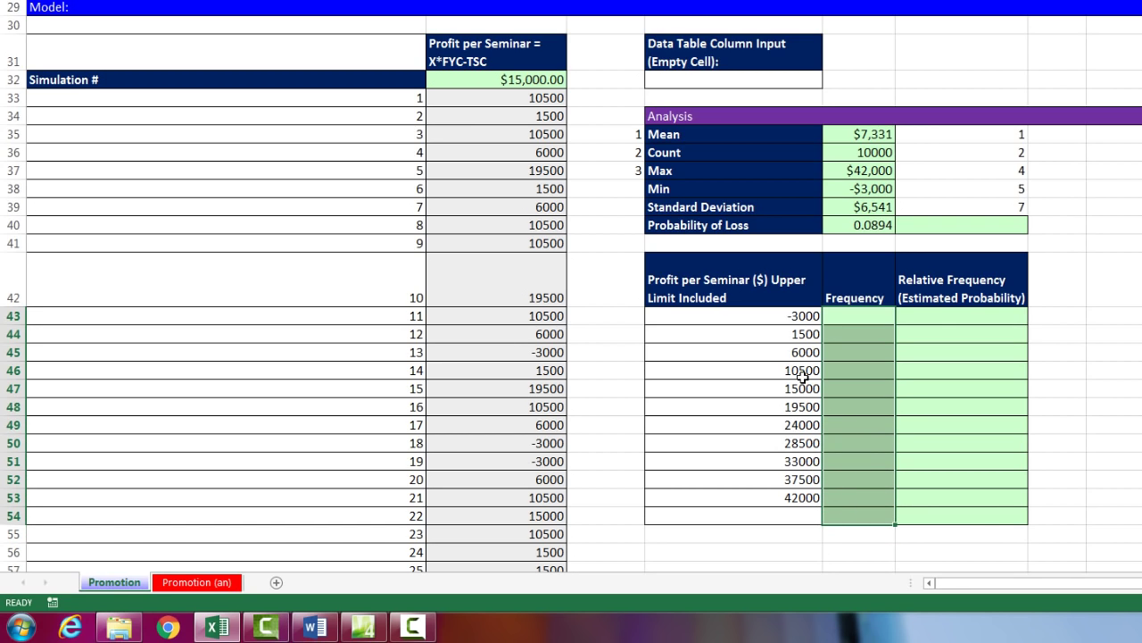
{"action": "type", "text": "=f"}
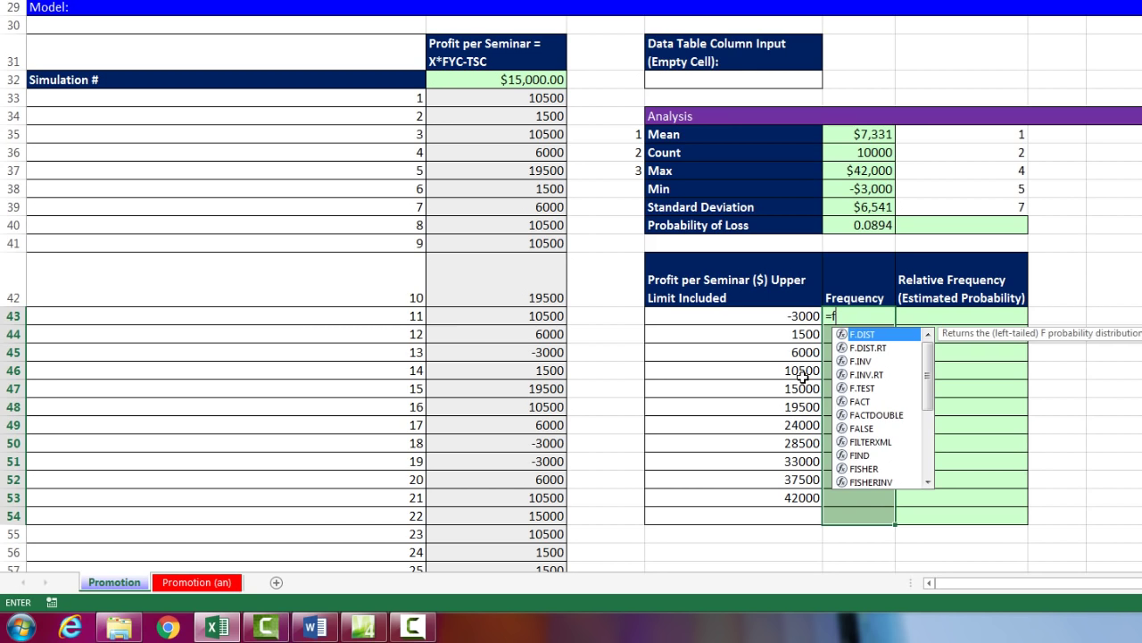
{"action": "type", "text": "re"}
{"action": "key", "text": "Tab"}
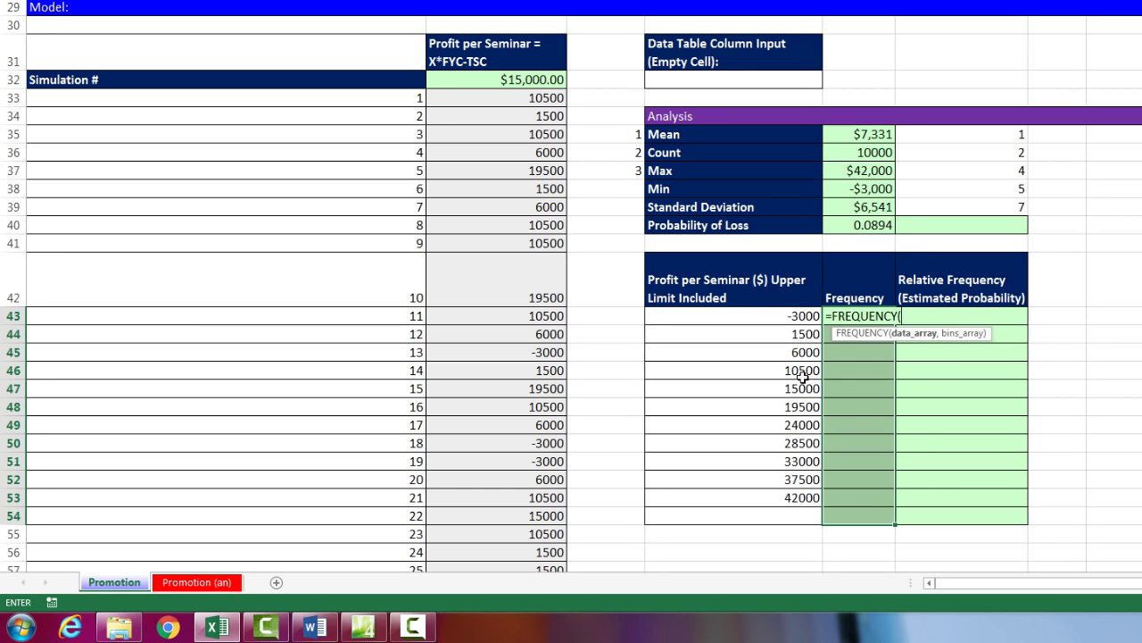
{"action": "left_click", "coordinate": [521, 98]}
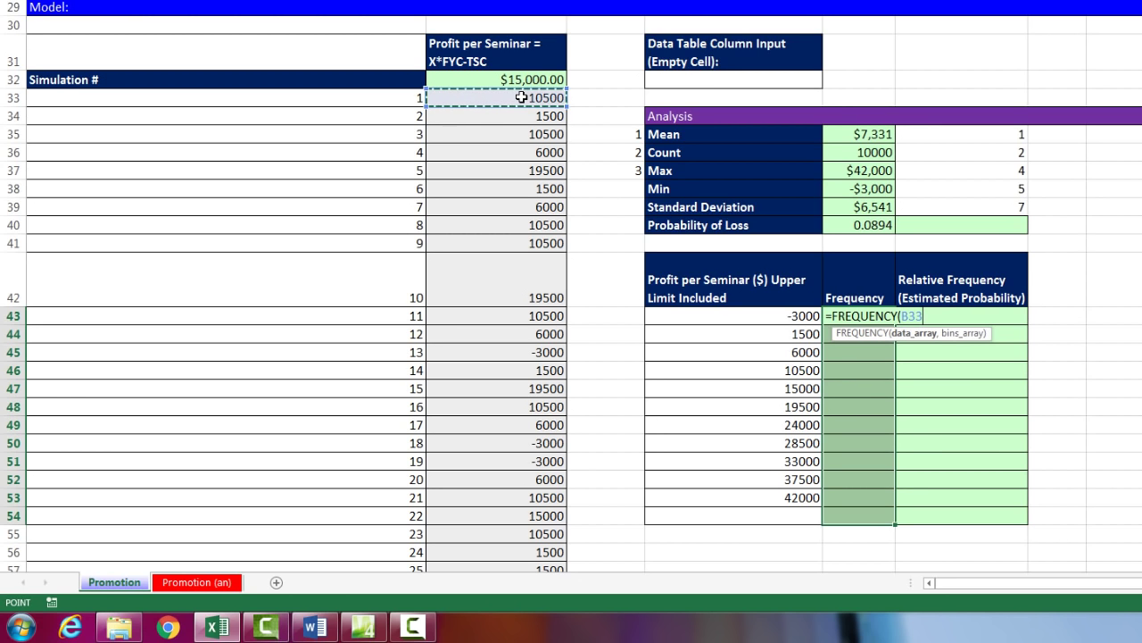
{"action": "key", "text": "ctrl+shift+Down"}
{"action": "type", "text": ","}
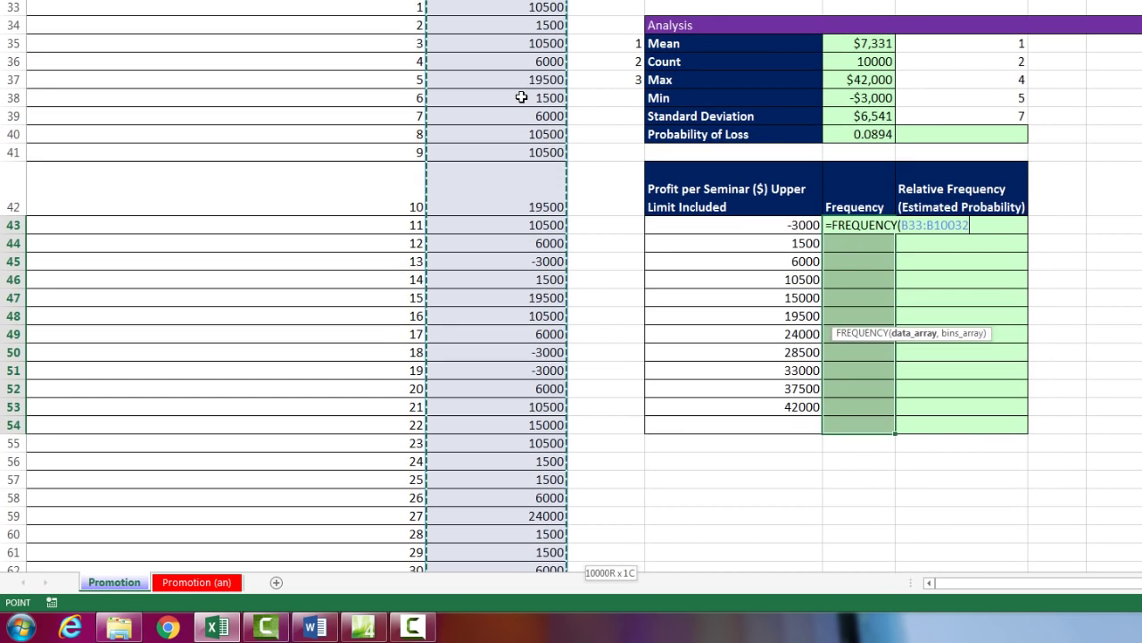
{"action": "key", "text": "Left"}
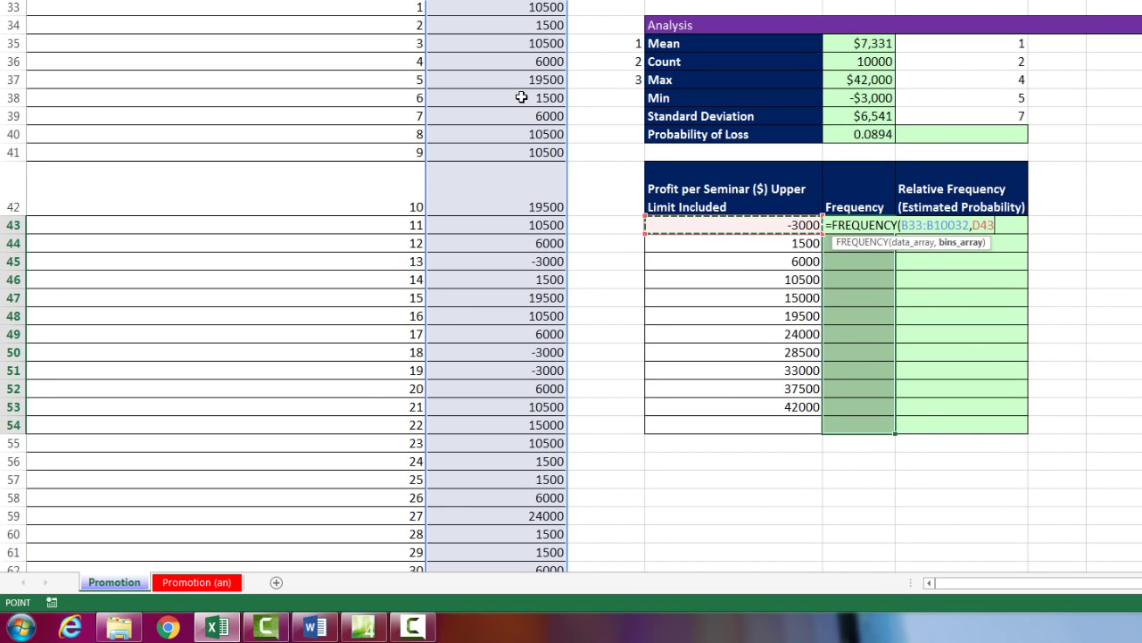
{"action": "key", "text": "ctrl+shift+Down"}
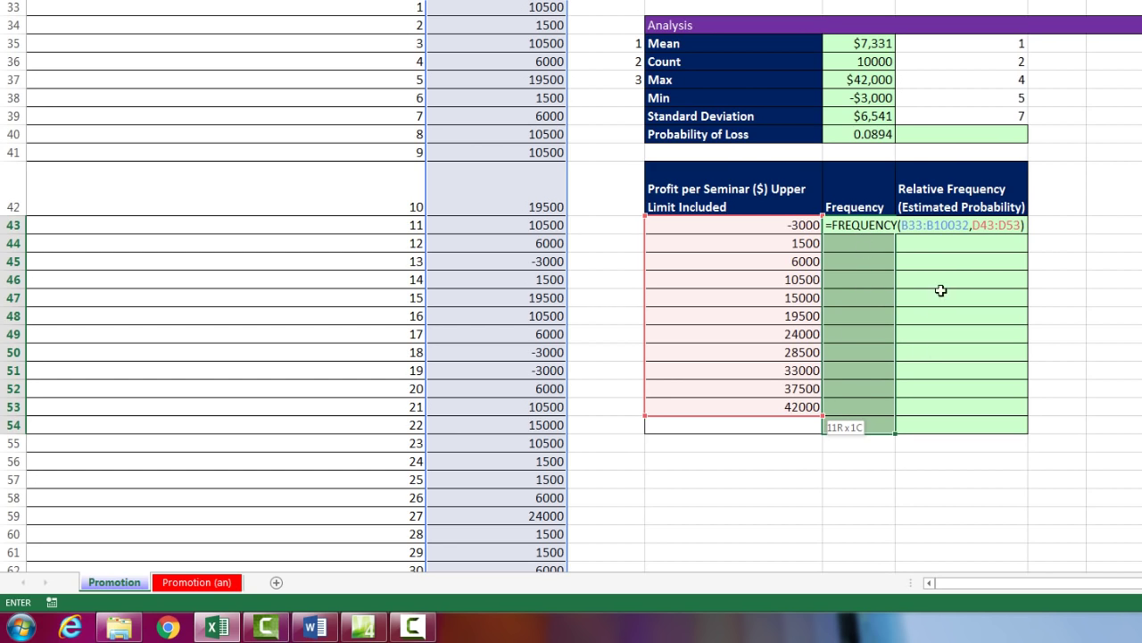
{"action": "key", "text": "ctrl+shift+Return"}
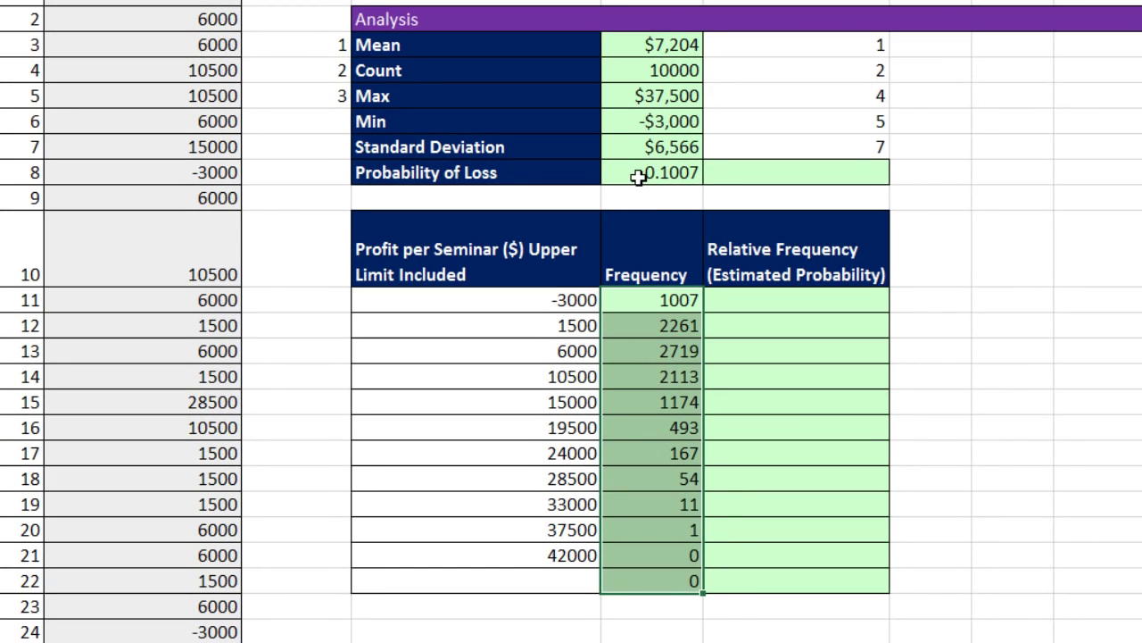
- Add a bold =SUM(E43:E54) total of 10000 in E55 and copy it to F55
{"action": "left_click", "coordinate": [638, 606]}
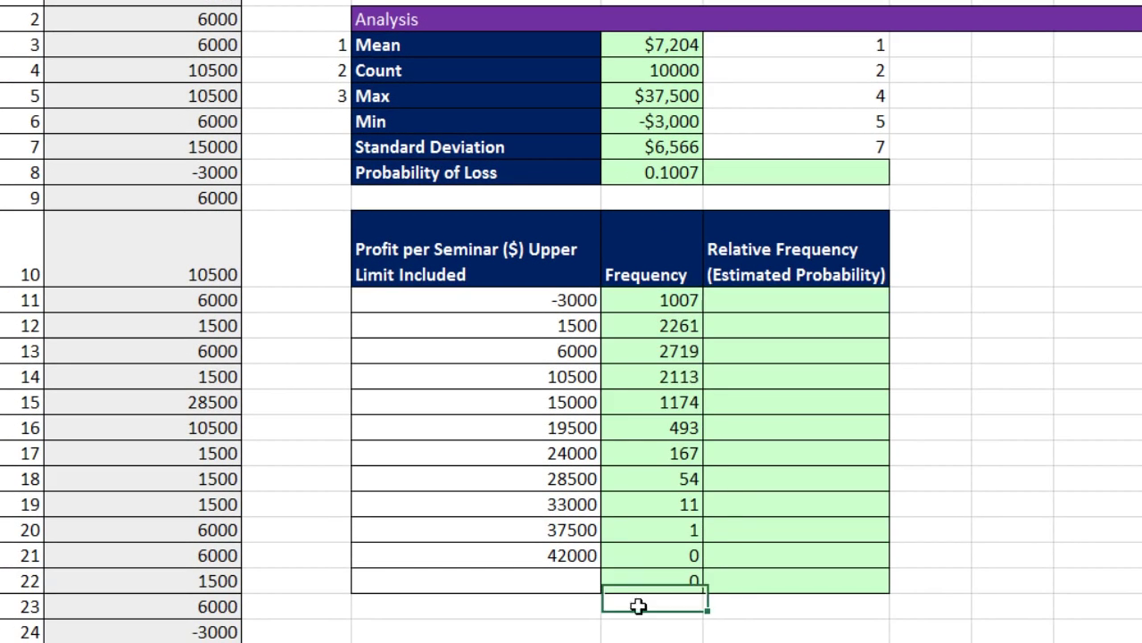
{"action": "key", "text": "alt+equal"}
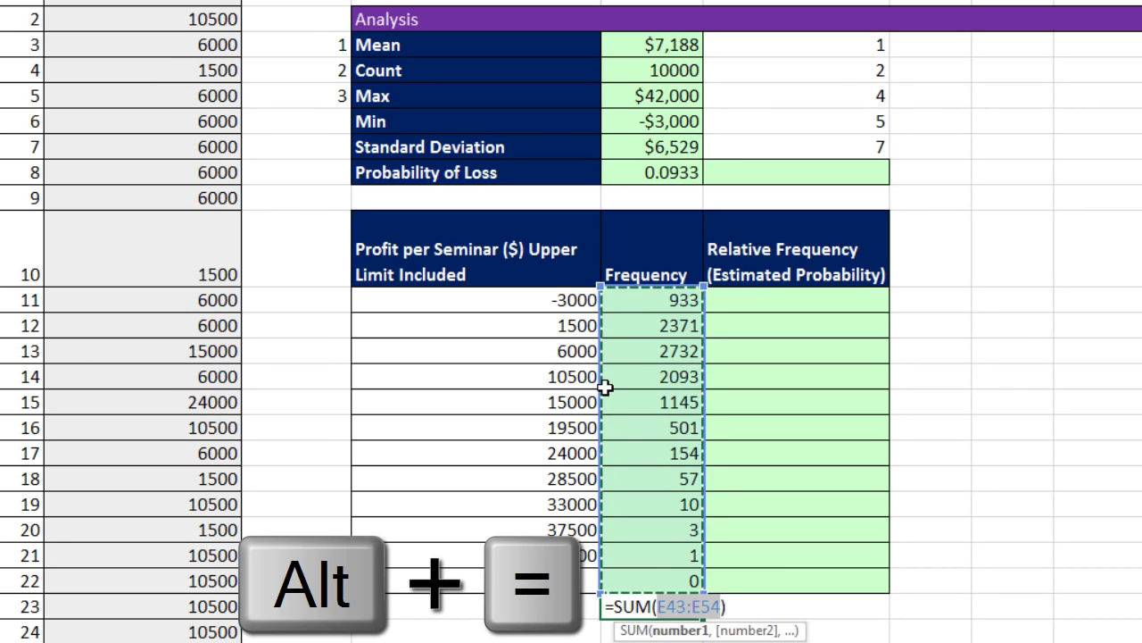
{"action": "key", "text": "ctrl+Return"}
{"action": "key", "text": "ctrl+b"}
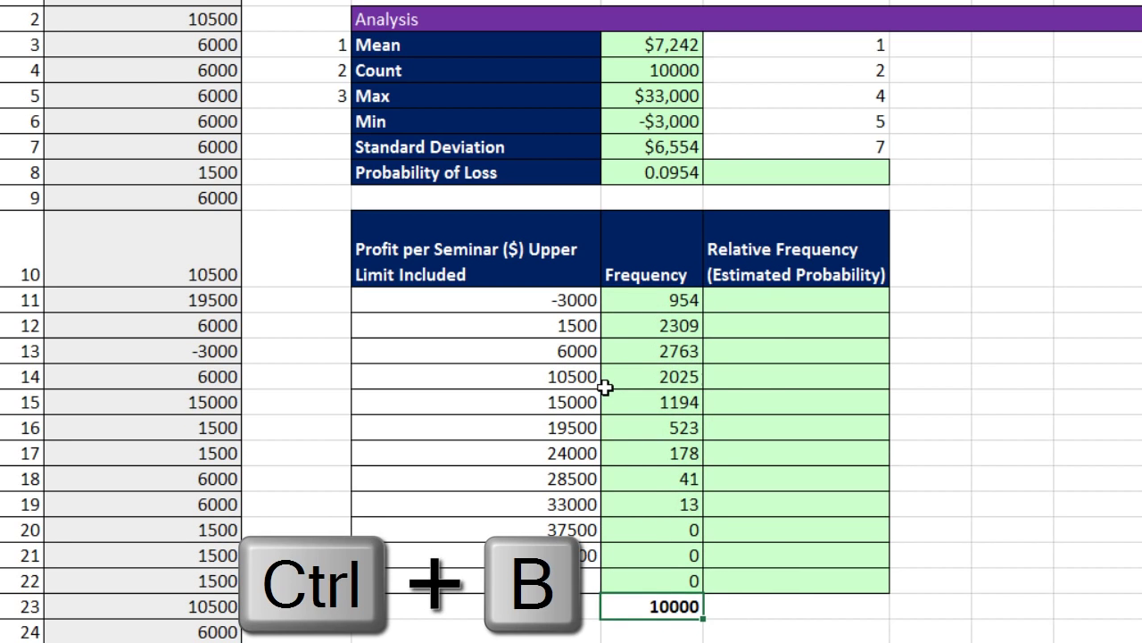
{"action": "left_click_drag", "start_coordinate": [706, 618], "coordinate": [842, 625]}
{"action": "left_click", "coordinate": [797, 301]}
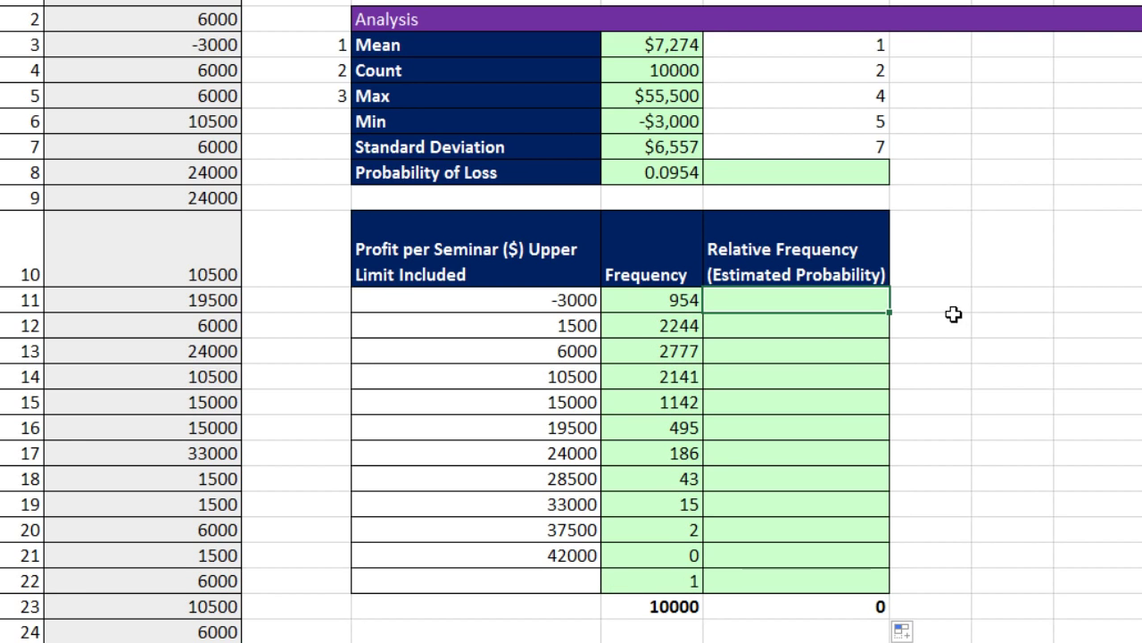
- Enter =E43/$E$55 in F43 and copy it down the whole Relative Frequency column
{"action": "type", "text": "="}
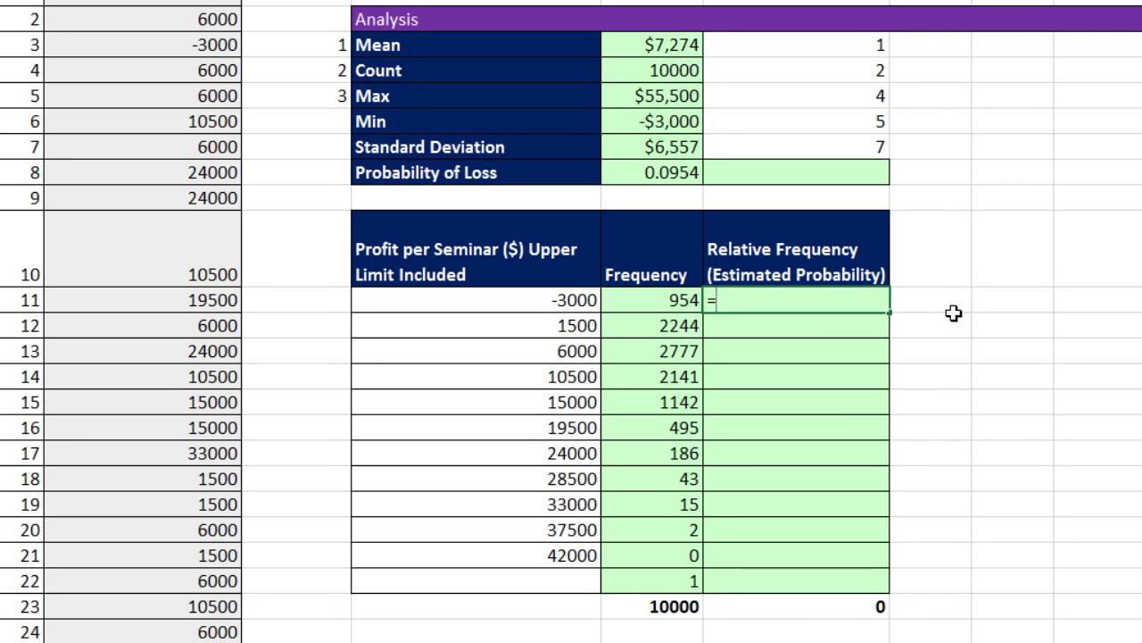
{"action": "key", "text": "Left"}
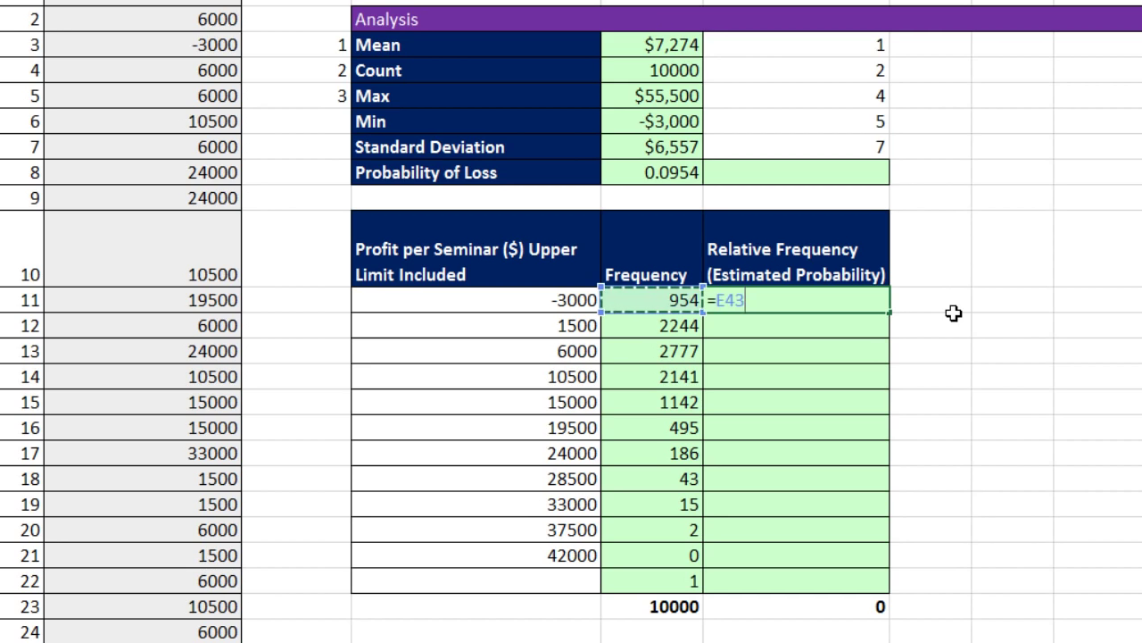
{"action": "type", "text": "/"}
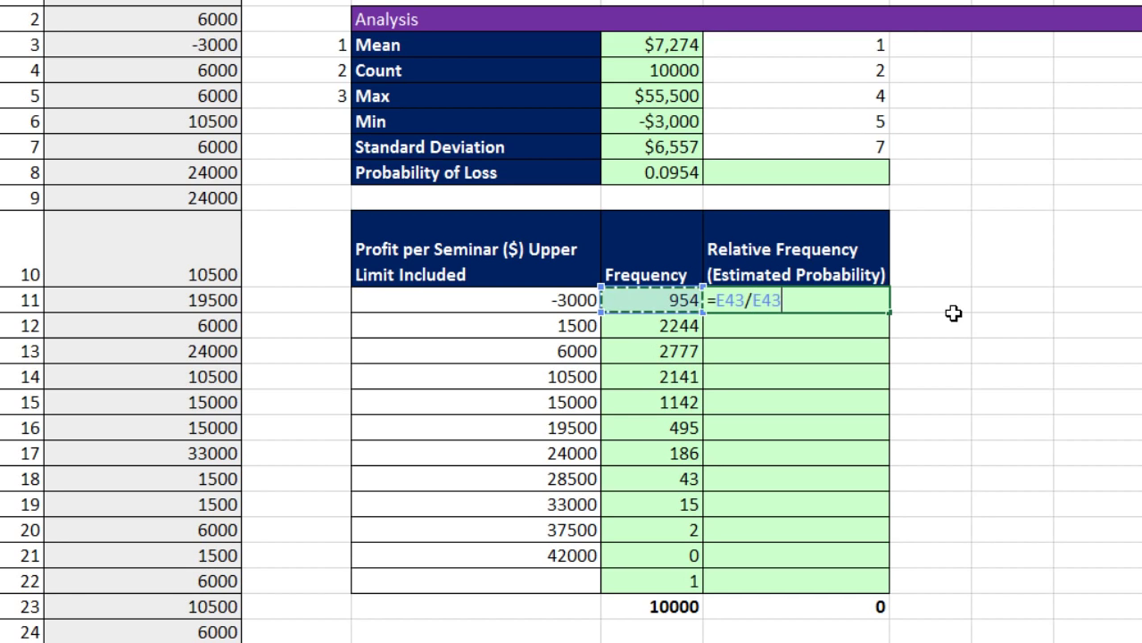
{"action": "key", "text": "ctrl+Down"}
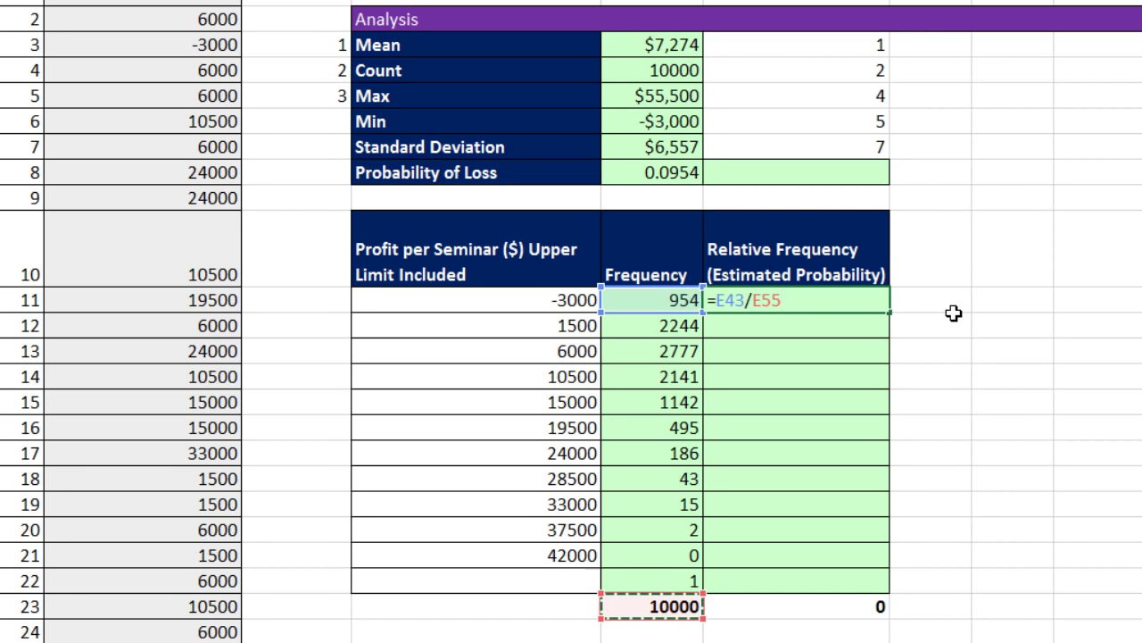
{"action": "key", "text": "F4"}
{"action": "key", "text": "ctrl+Return"}
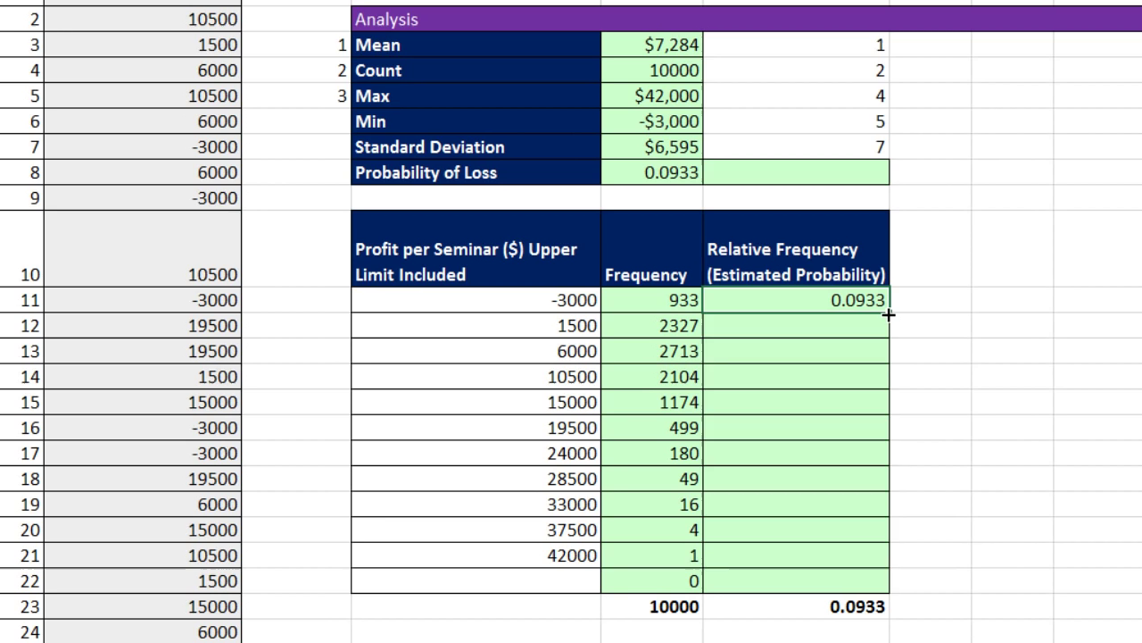
{"action": "double_click", "coordinate": [889, 314]}
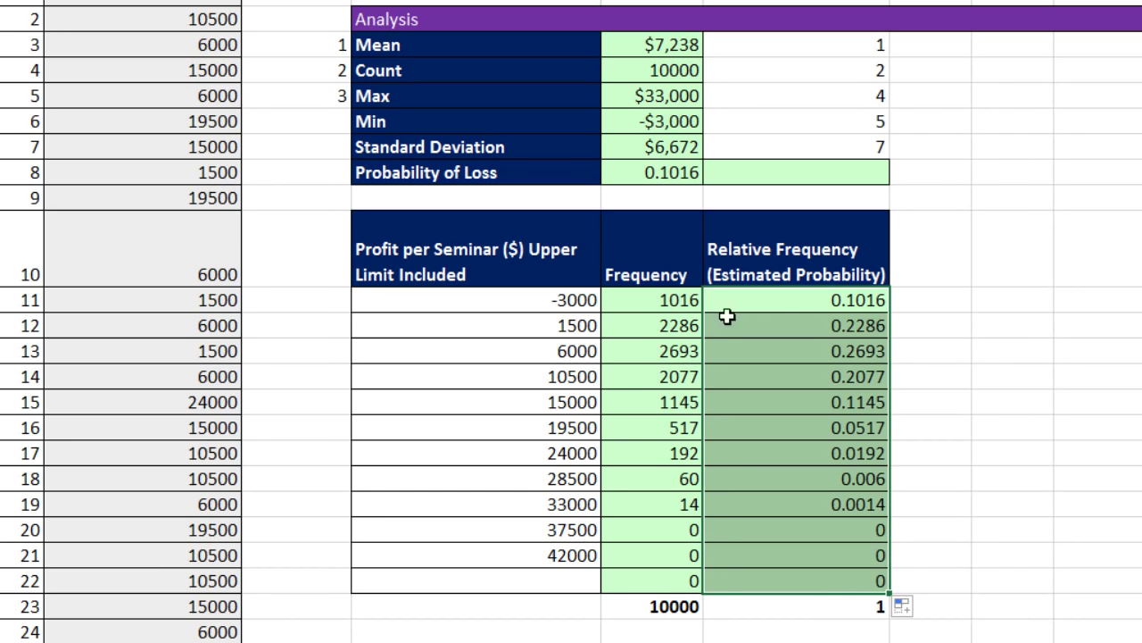
{"action": "left_click", "coordinate": [788, 304]}
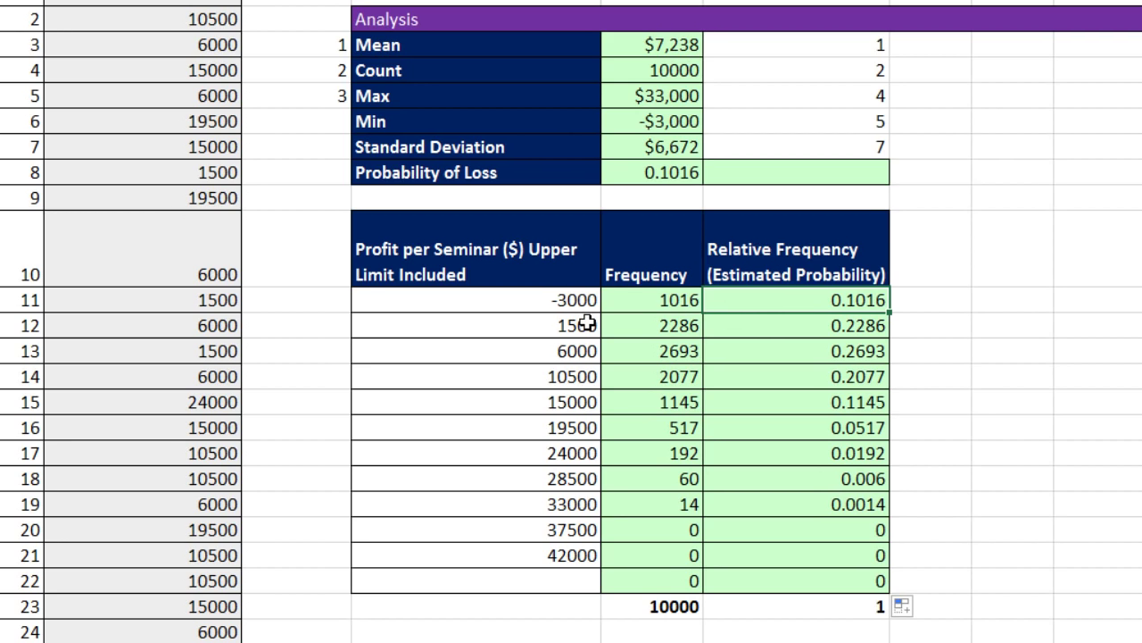
{"action": "left_click_drag", "start_coordinate": [828, 326], "coordinate": [814, 580]}
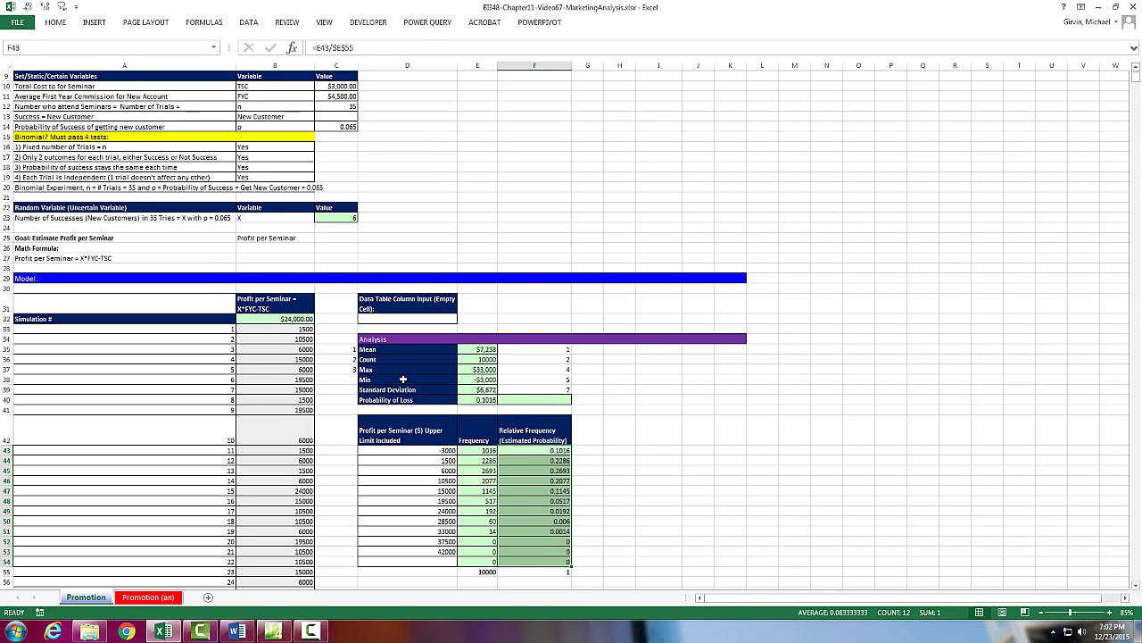
- Recalculate twice, change p in C14 from 0.065 to 0.04, and confirm loss probability 0.245
{"action": "key", "text": "F9"}
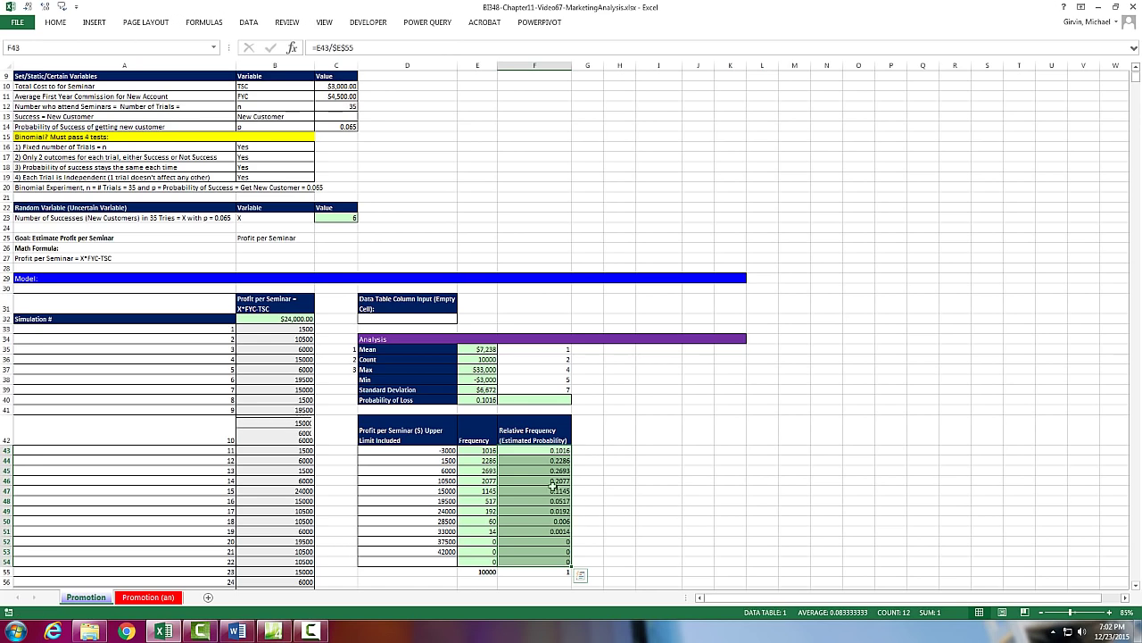
{"action": "key", "text": "F9"}
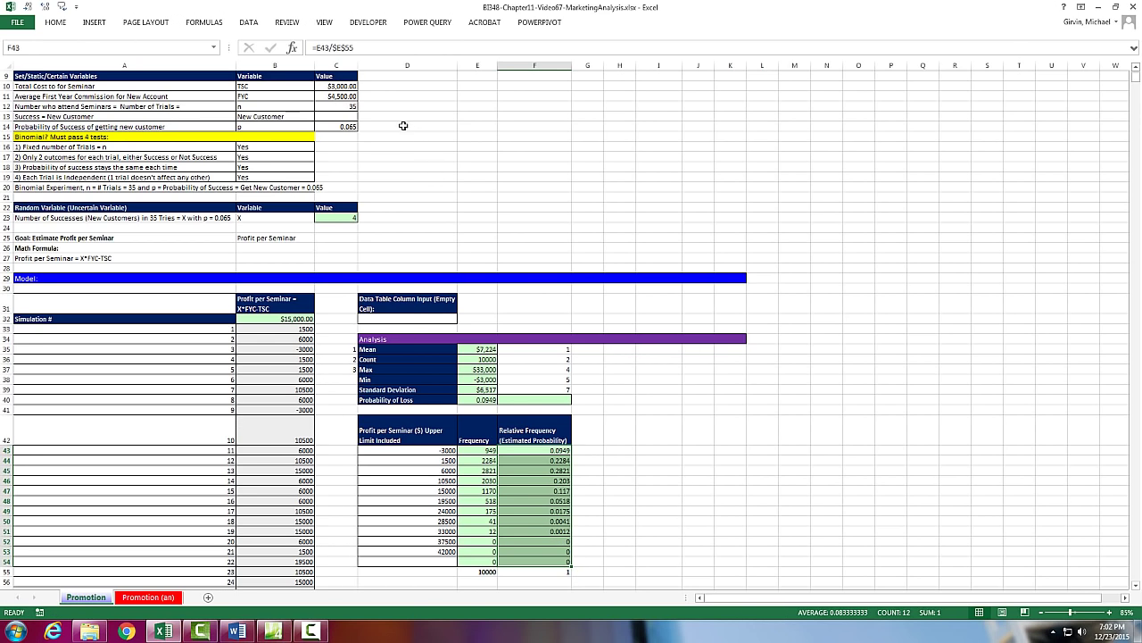
{"action": "left_click", "coordinate": [345, 126]}
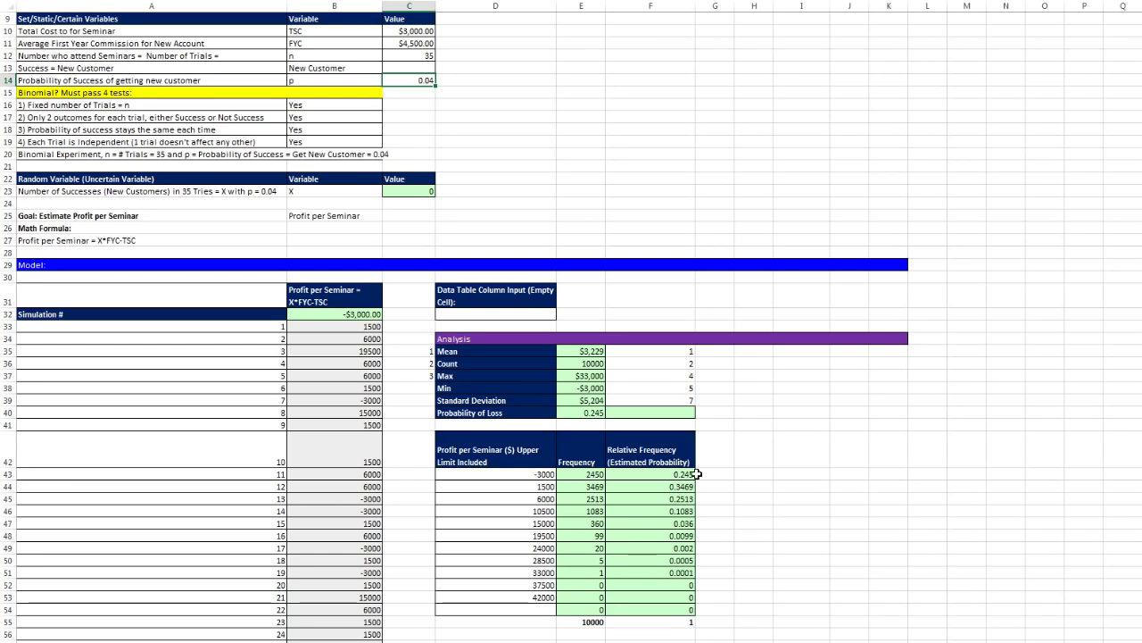
{"action": "left_click", "coordinate": [689, 474]}
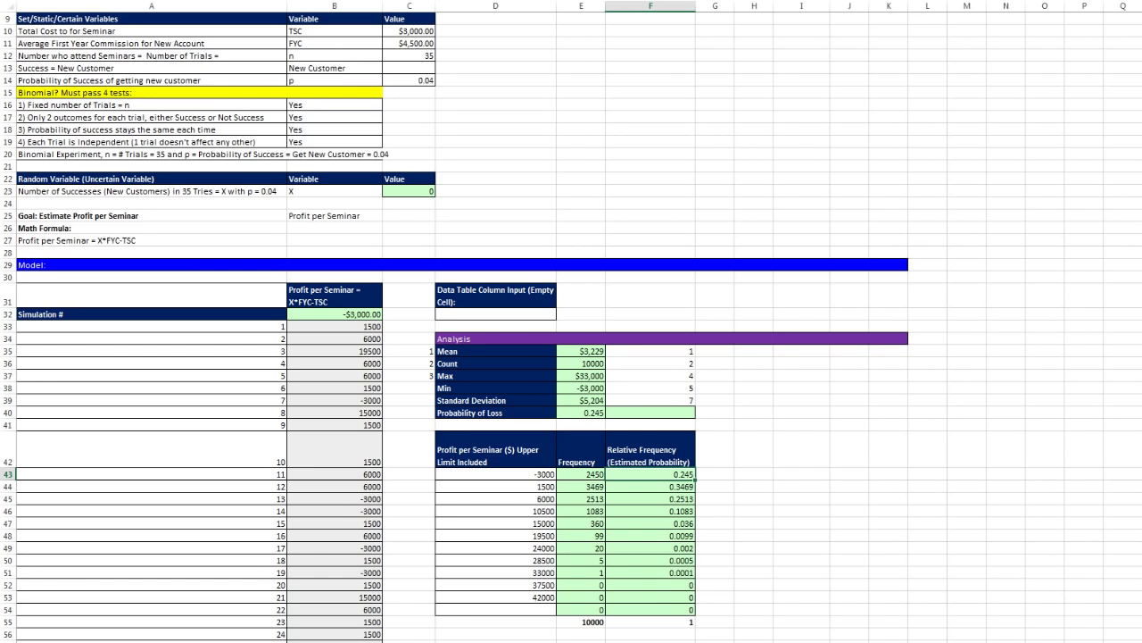
{"action": "left_click", "coordinate": [420, 191]}
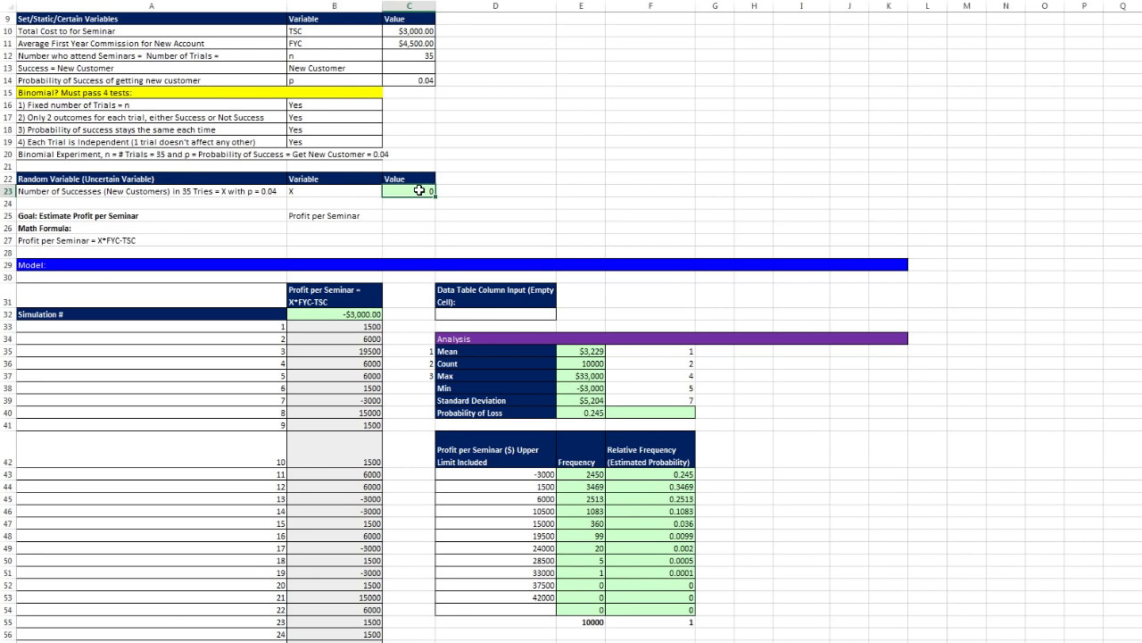